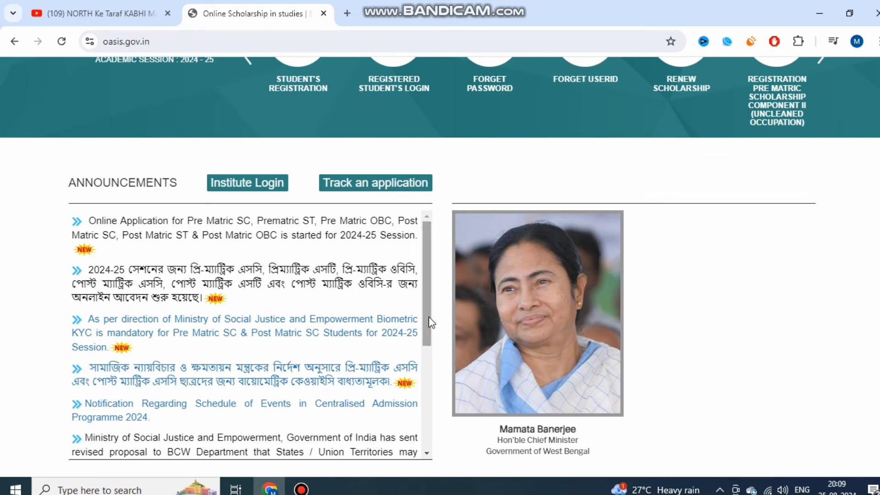
mouse_move(429, 312)
left_mouse_down()
mouse_move(419, 421)
mouse_move(432, 299)
left_mouse_up()
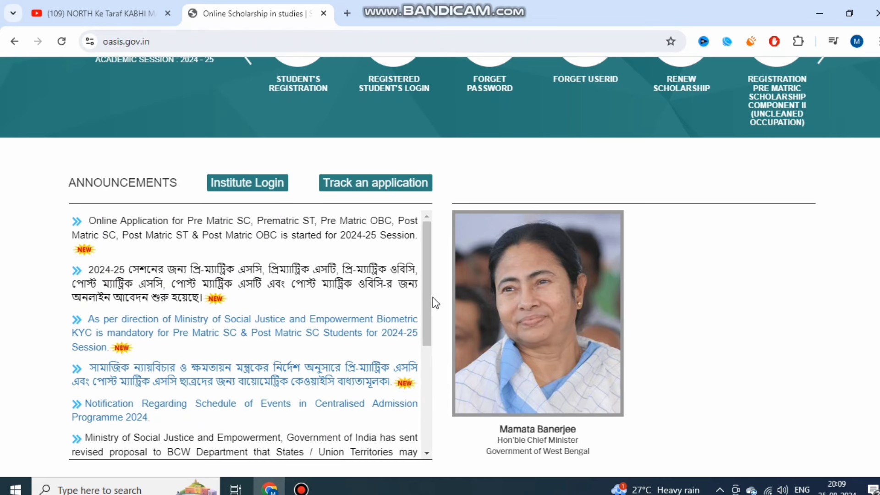
scroll(428, 298, "up", 2)
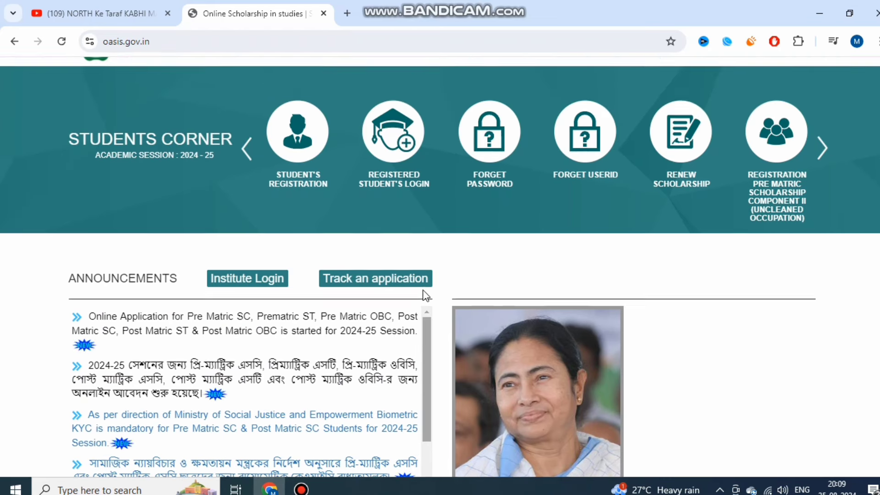
left_click(305, 178)
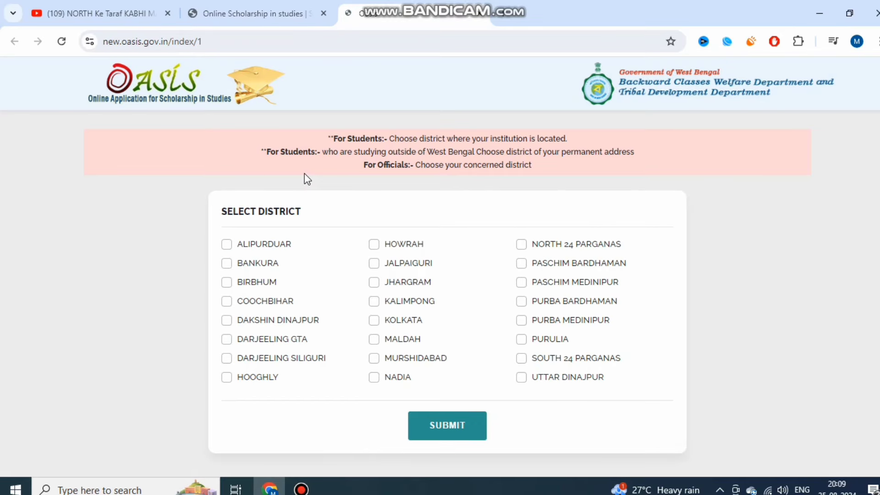
left_click(521, 358)
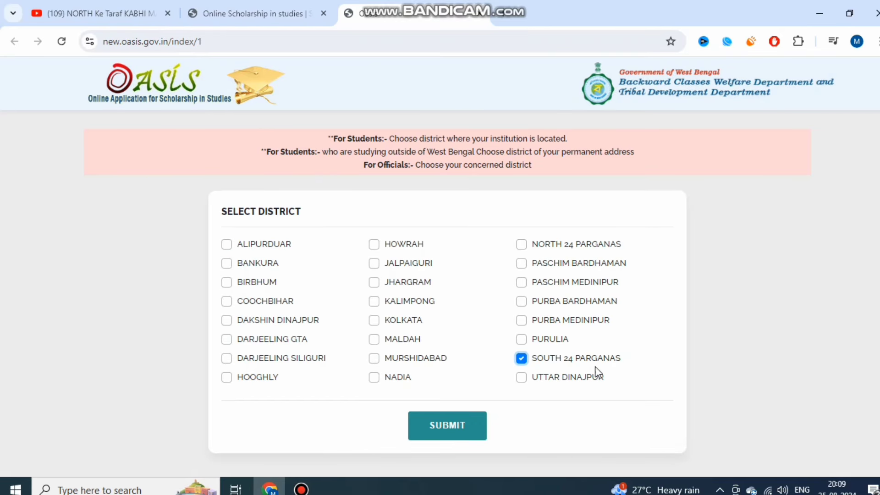
left_click(473, 426)
left_click(513, 137)
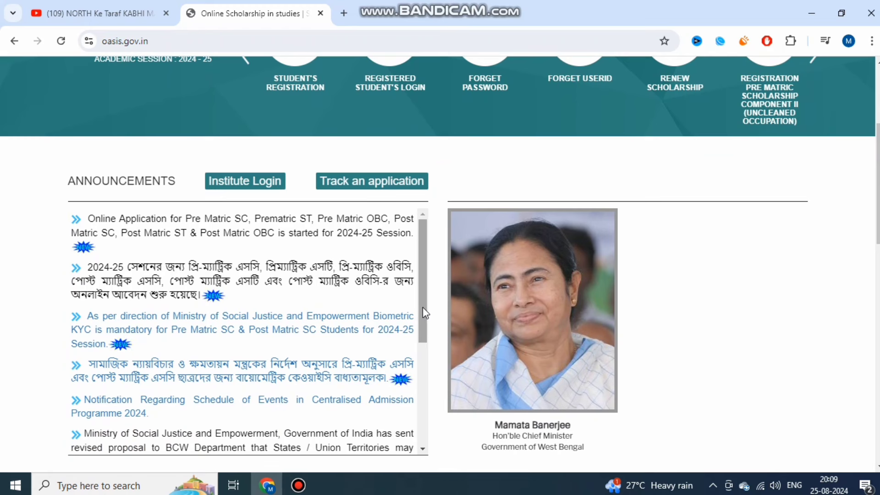
Open the student's registration from the Students Corner and submit South 24 Parganas as the institution's district.
mouse_move(423, 313)
left_mouse_down()
mouse_move(419, 416)
mouse_move(417, 350)
mouse_move(431, 300)
left_mouse_up()
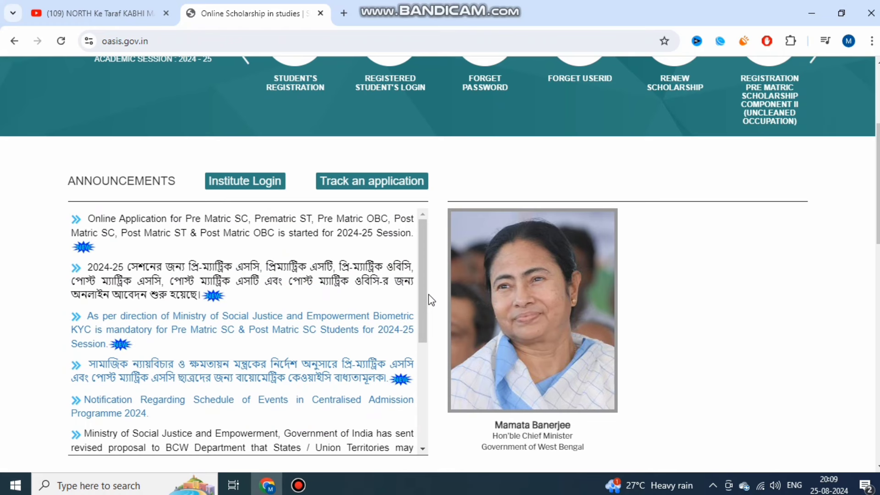
scroll(333, 284, "up", 3)
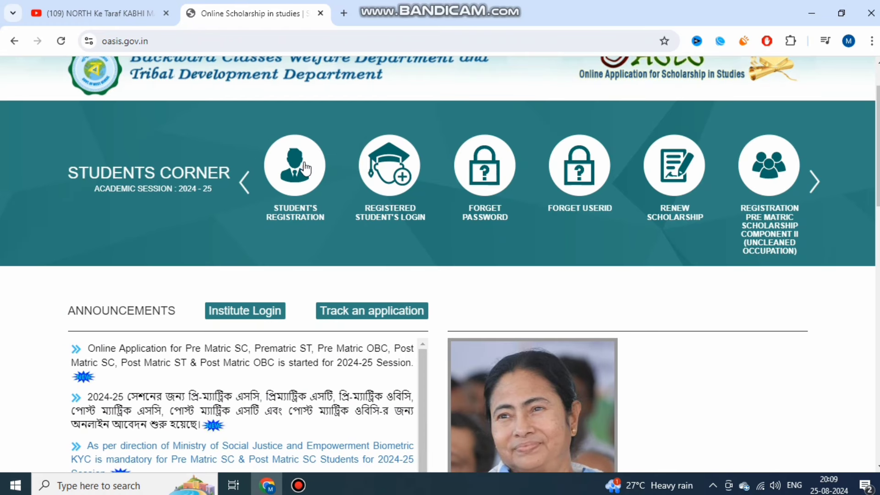
left_click(305, 177)
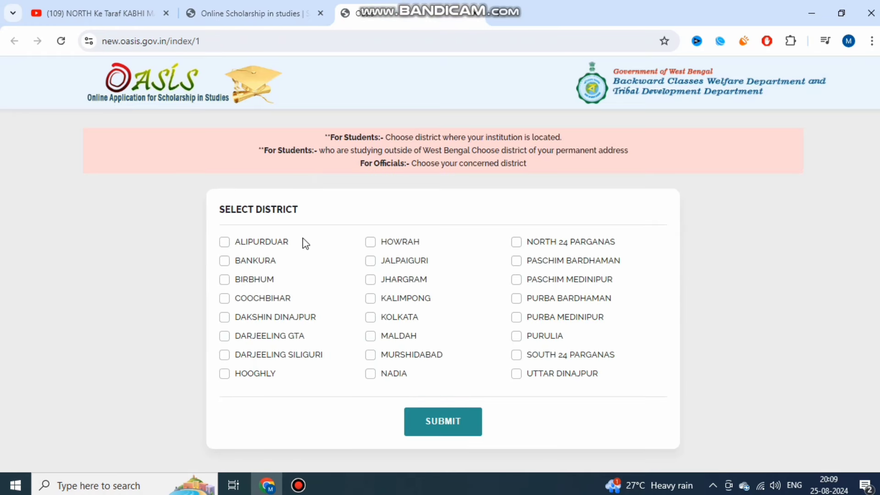
left_click(516, 356)
left_click(468, 421)
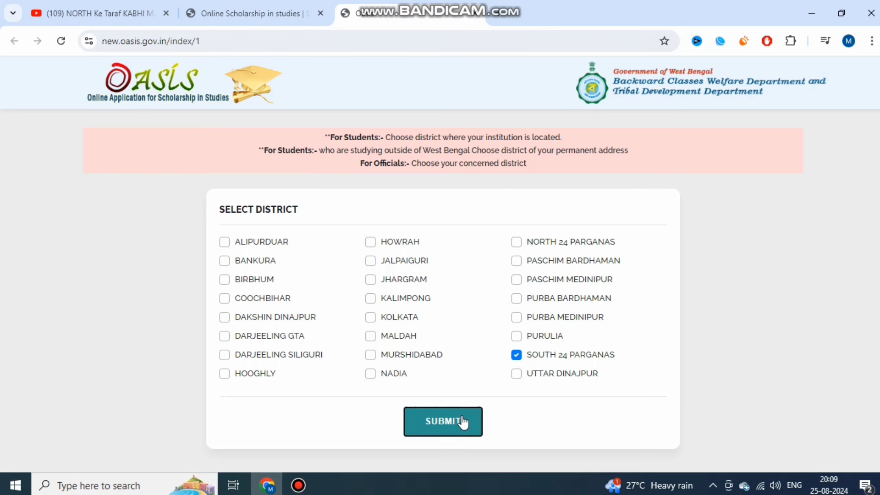
left_click(507, 134)
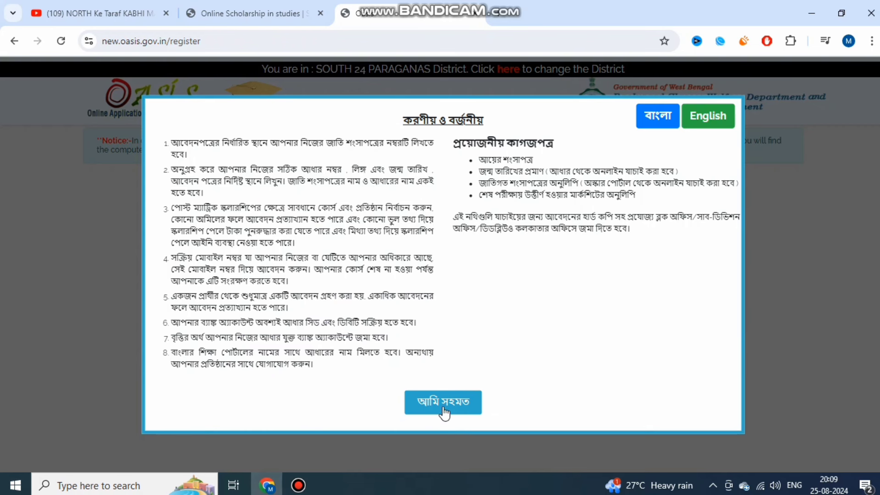
Switch the do's and don'ts notice to English and agree to it.
left_click(709, 119)
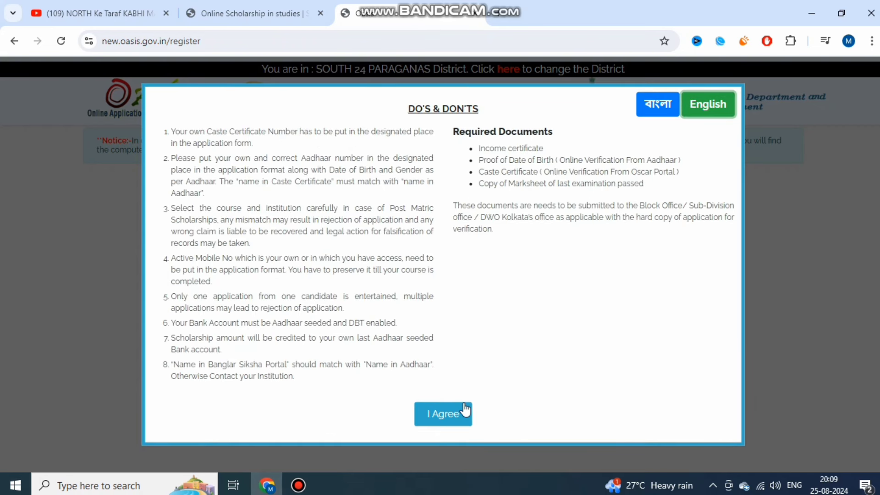
left_click(453, 415)
Examine the caste certificate verification form's certificate number, issuing date and captcha fields.
left_click(407, 253)
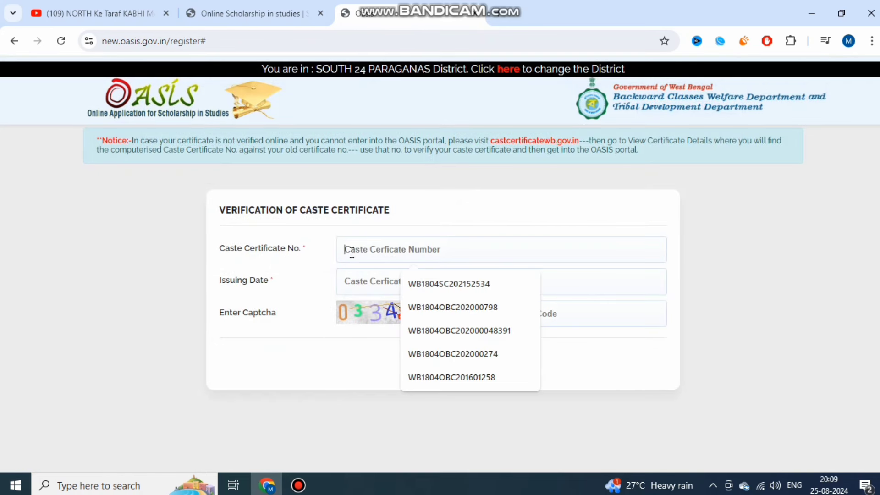
left_click(275, 264)
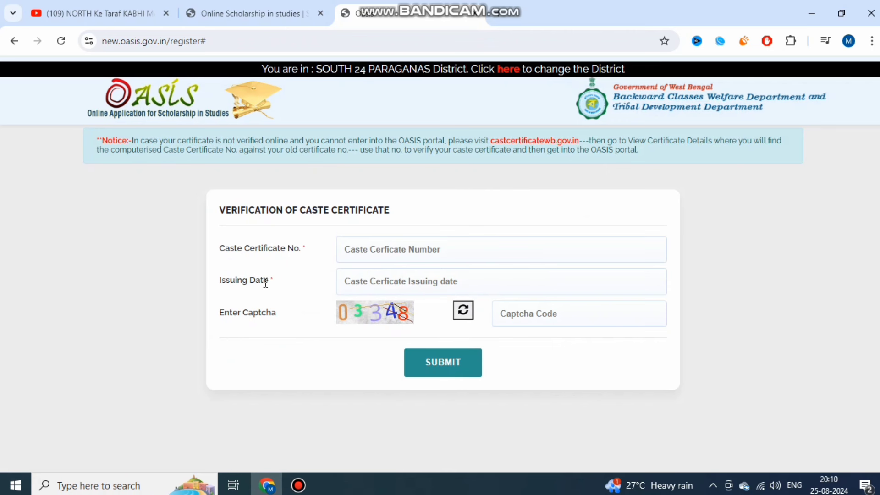
left_click_drag(258, 249, 293, 248)
left_click(292, 248)
left_click_drag(229, 281, 269, 282)
left_click(268, 283)
left_click_drag(249, 312, 277, 312)
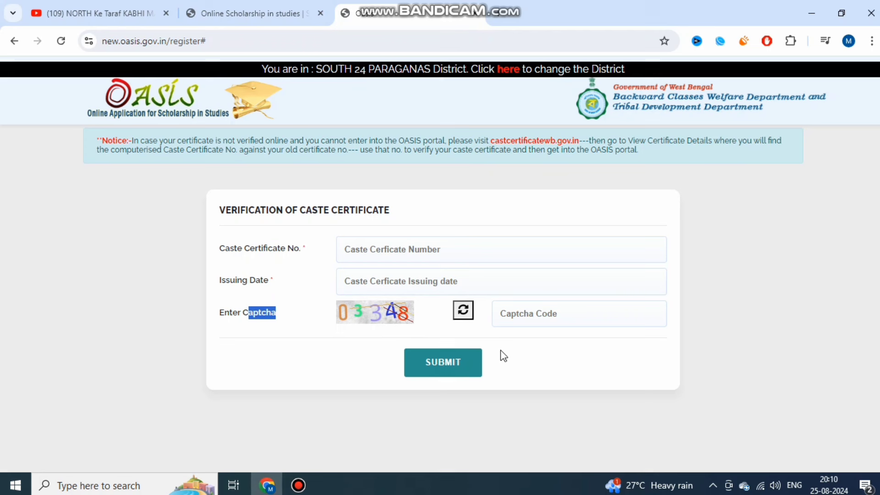
left_click(438, 400)
left_click(298, 485)
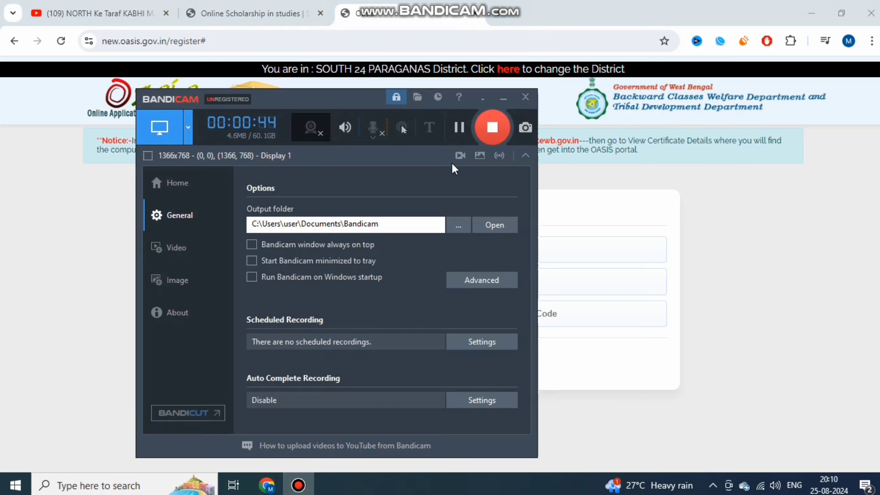
left_click(455, 128)
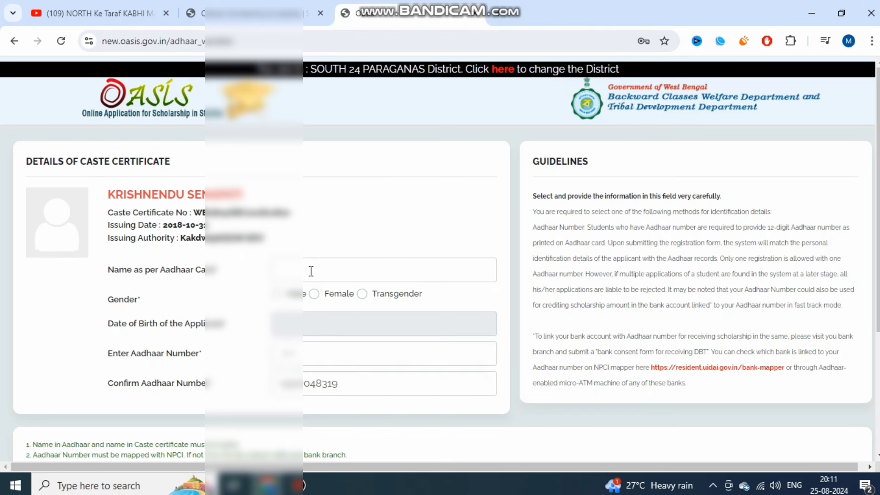
Select Male as the applicant's gender in the caste certificate details form.
scroll(313, 271, "down", 3)
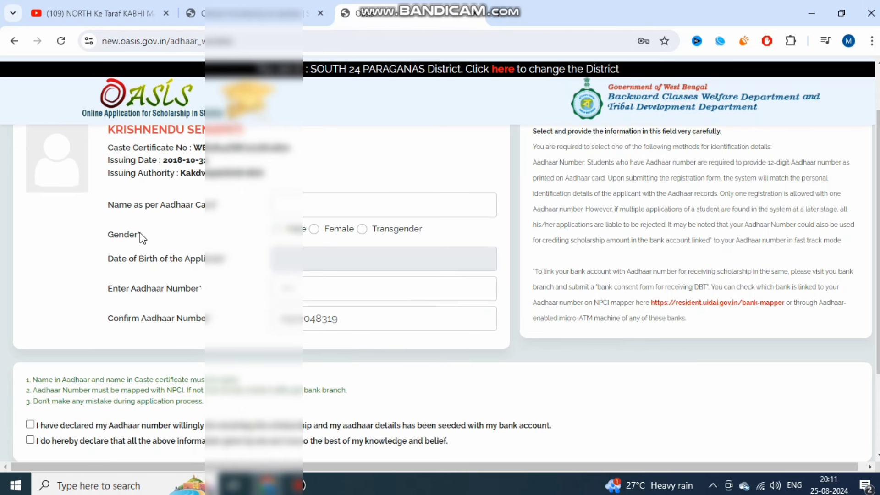
left_click_drag(119, 232, 280, 236)
left_click(278, 234)
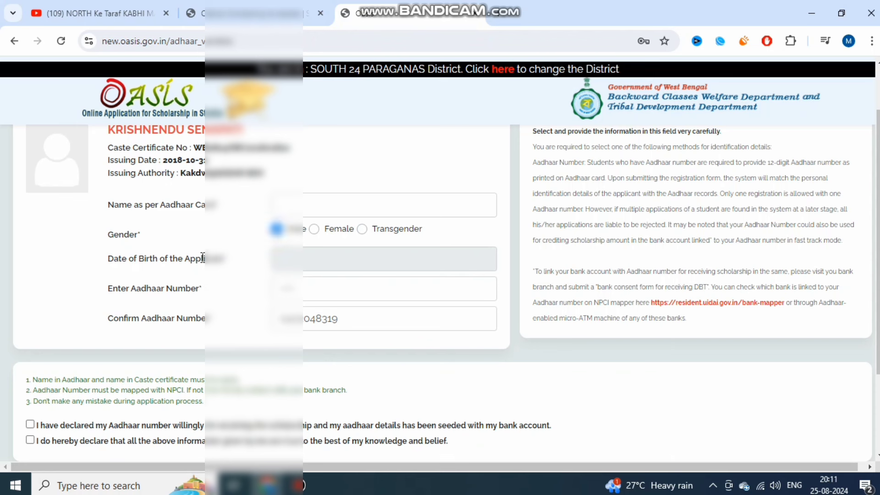
Check the calendar of the applicant's date of birth field and the Aadhaar number field.
left_click_drag(147, 259, 228, 259)
left_click(245, 265)
left_click(312, 258)
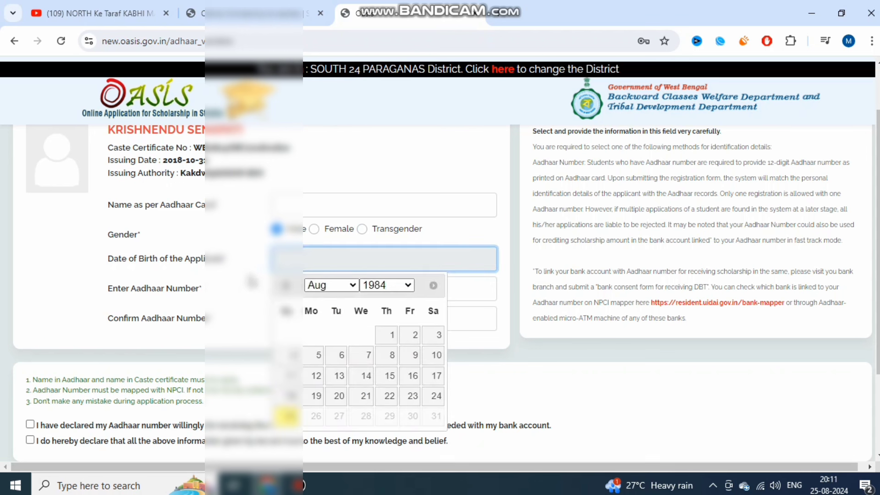
left_click(188, 290)
left_click_drag(143, 288, 213, 293)
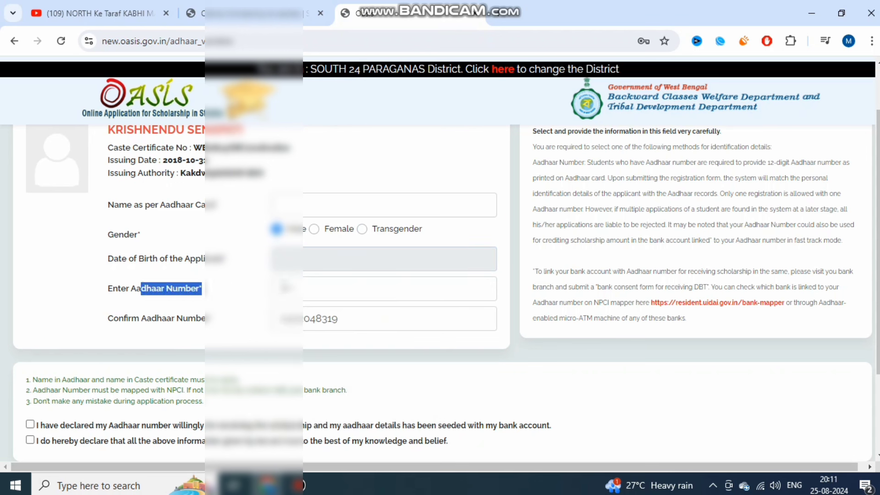
left_click(228, 295)
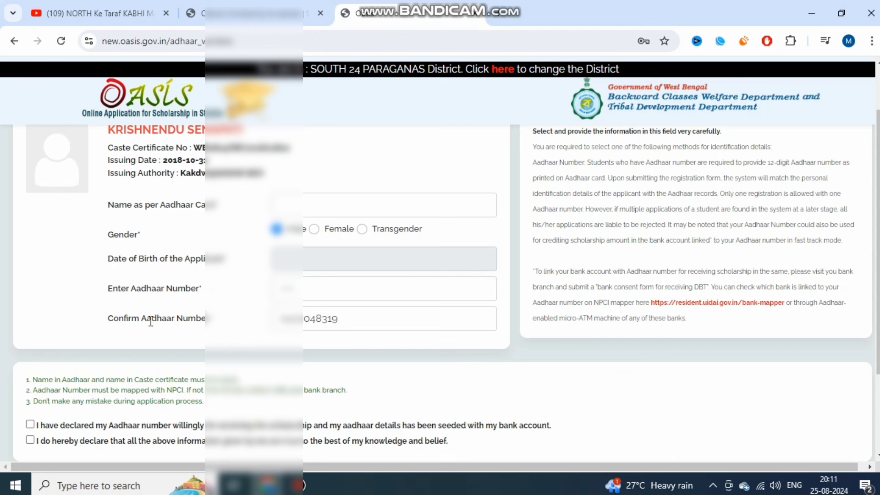
Clear the prefilled entry from the Confirm Aadhaar Number field.
left_click_drag(147, 320, 213, 320)
left_click(328, 325)
left_click_drag(333, 317, 258, 318)
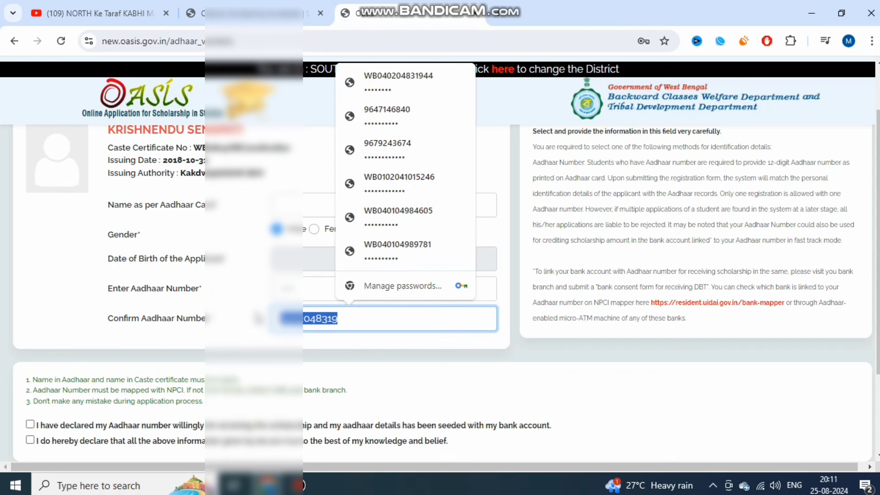
key("BackSpace")
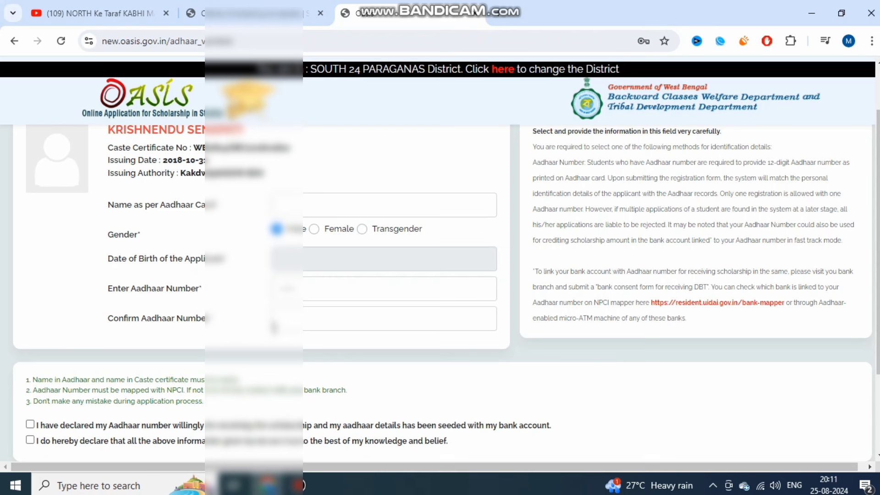
Accept both declarations, on voluntary Aadhaar use with bank seeding and on the truth of the given information.
scroll(275, 327, "down", 3)
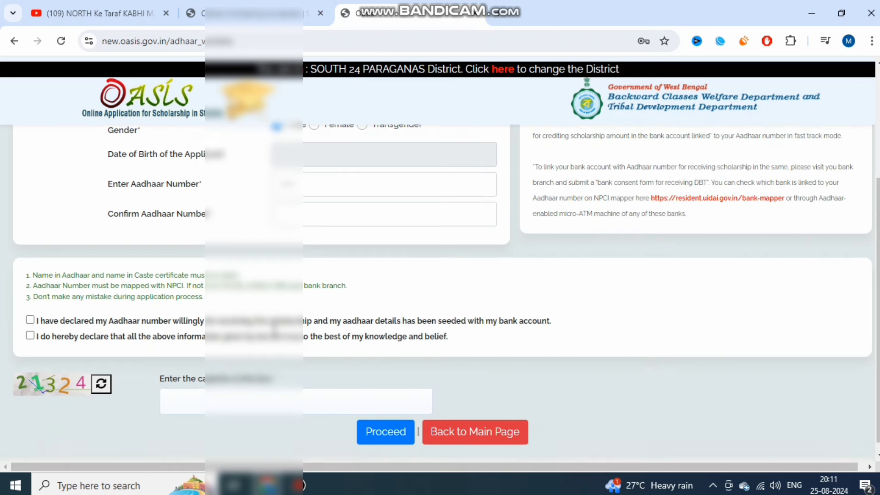
left_click(30, 308)
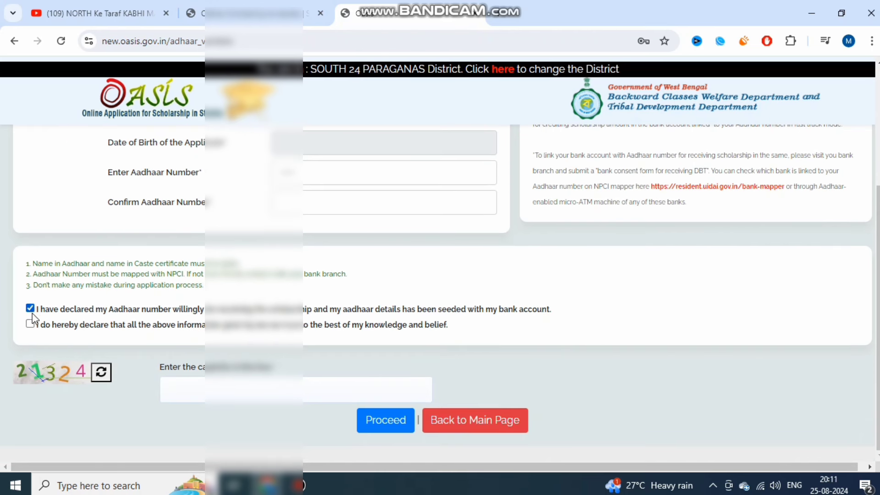
left_click(30, 324)
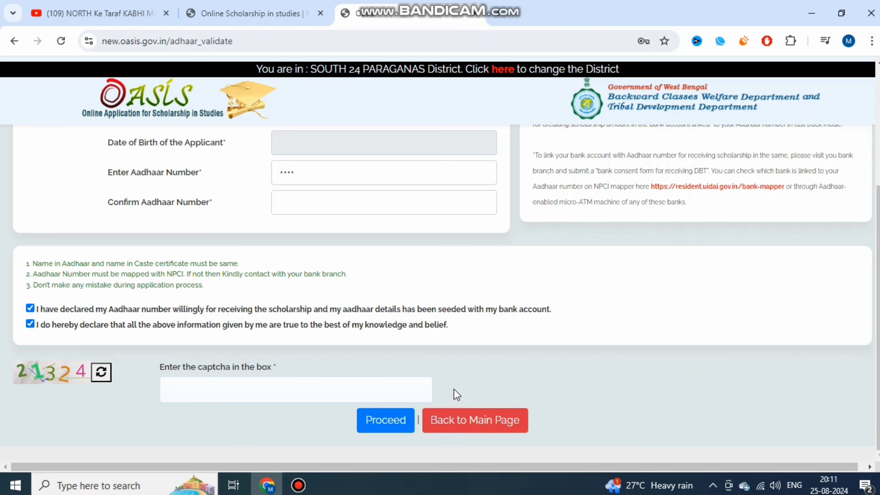
left_click(299, 485)
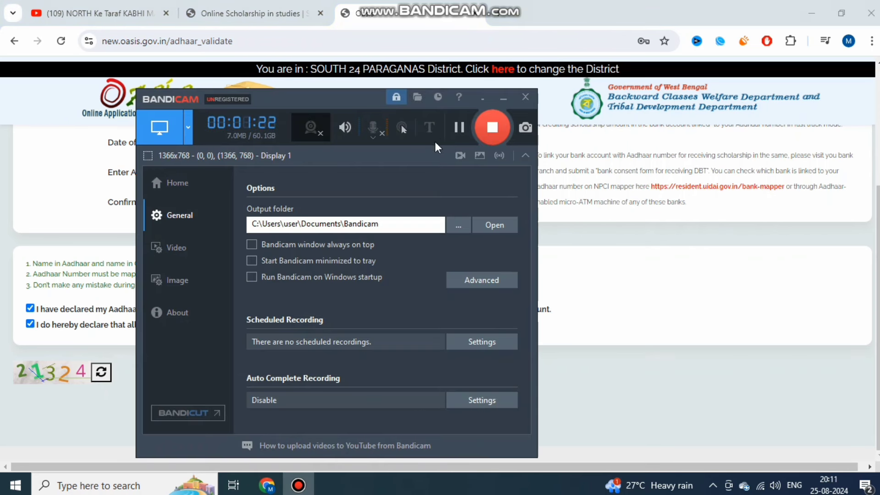
left_click(459, 129)
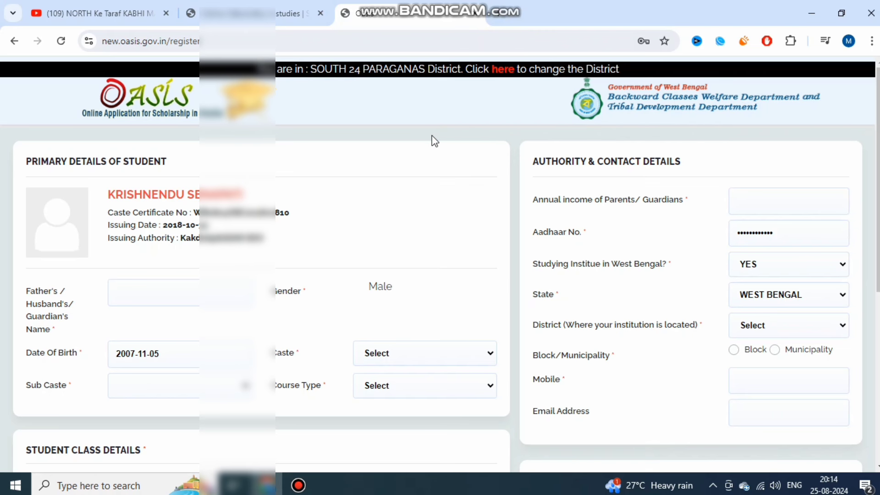
Set the caste to OBC B in the primary details of the student.
scroll(432, 136, "down", 2)
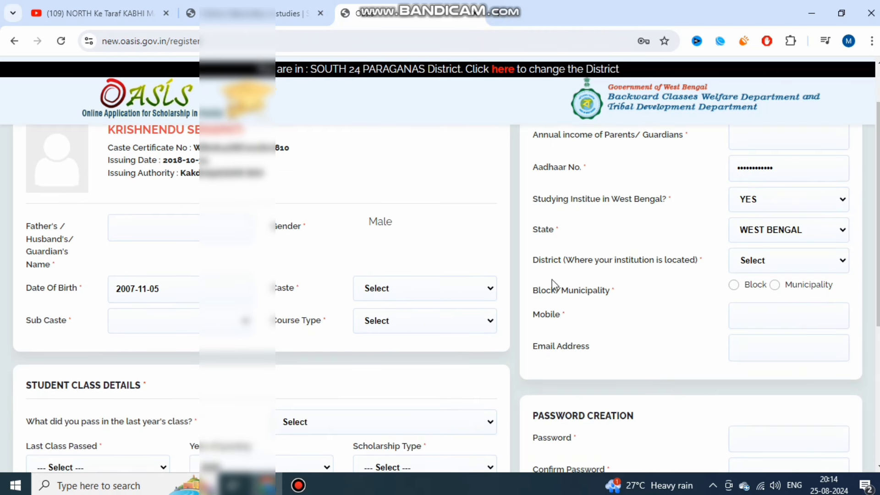
left_click_drag(26, 232, 58, 270)
left_click(57, 270)
left_click_drag(276, 292, 362, 294)
left_click(418, 292)
left_click(407, 318)
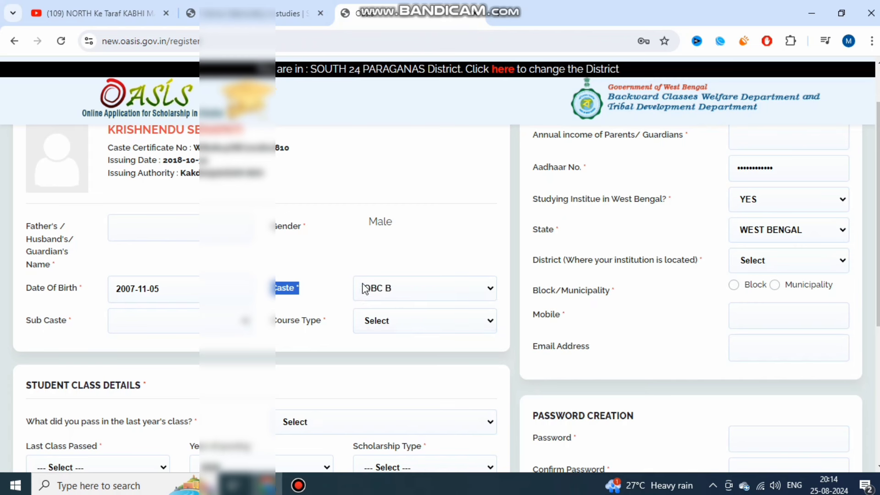
left_click(362, 289)
left_click(316, 289)
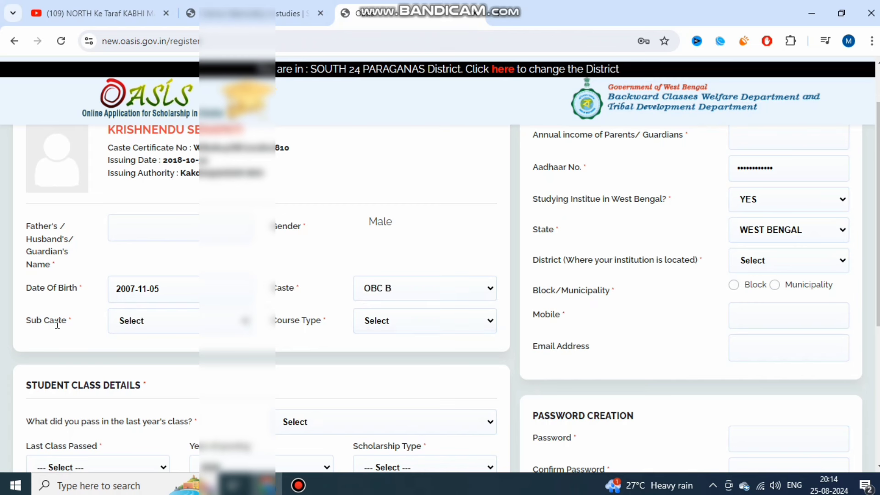
Choose GANGOT as the student's sub caste.
left_click_drag(42, 321, 136, 328)
left_click(154, 329)
scroll(205, 235, "down", 3)
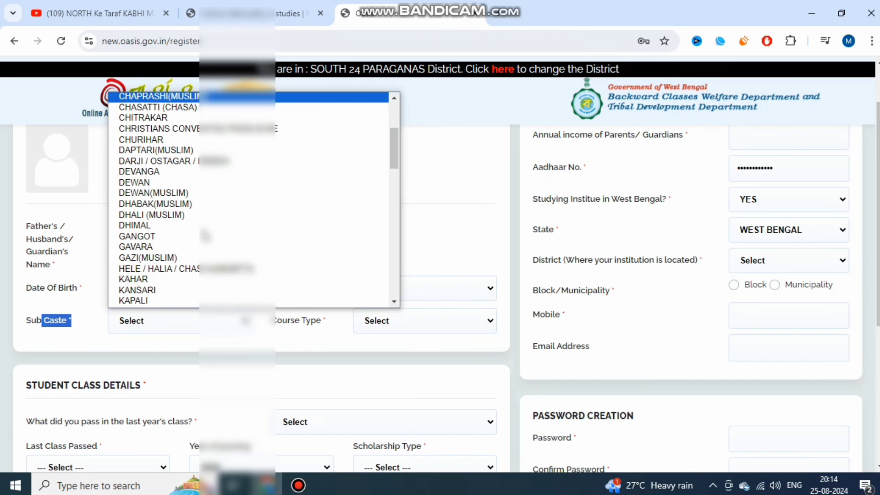
left_click(205, 236)
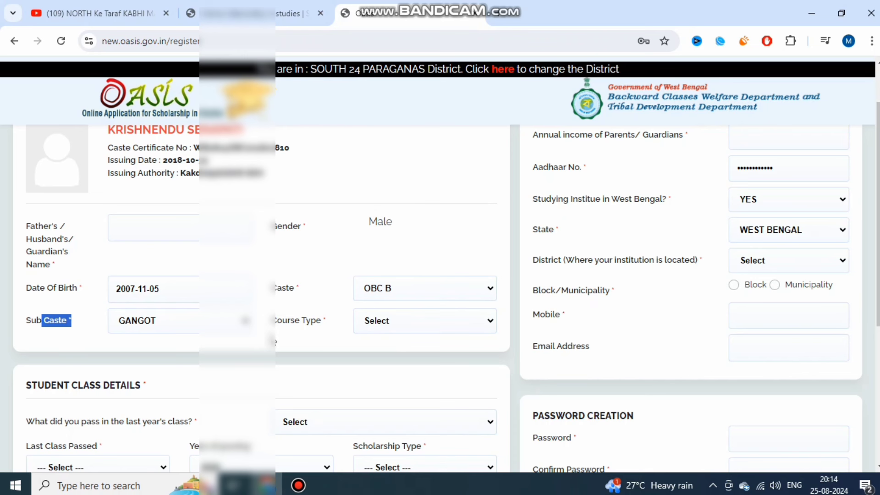
Set the student's course type to Regular Full Time.
left_click_drag(282, 320, 370, 329)
left_click(381, 327)
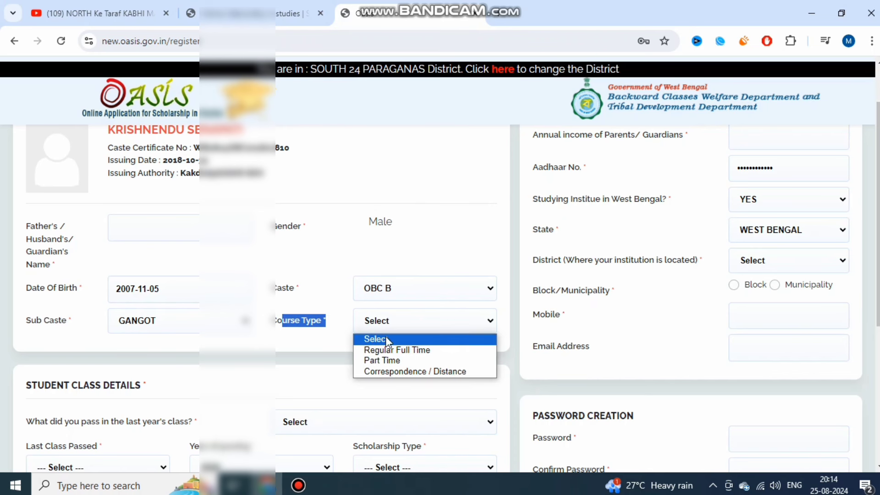
left_click(391, 350)
left_click(336, 348)
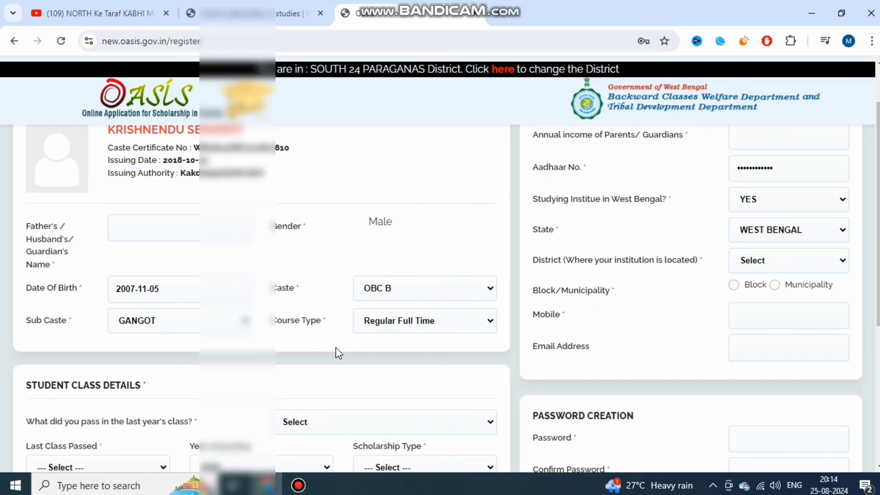
Answer YES to having passed last year's class in the student class details and confirm the passing status.
scroll(338, 354, "down", 1)
scroll(338, 339, "down", 1)
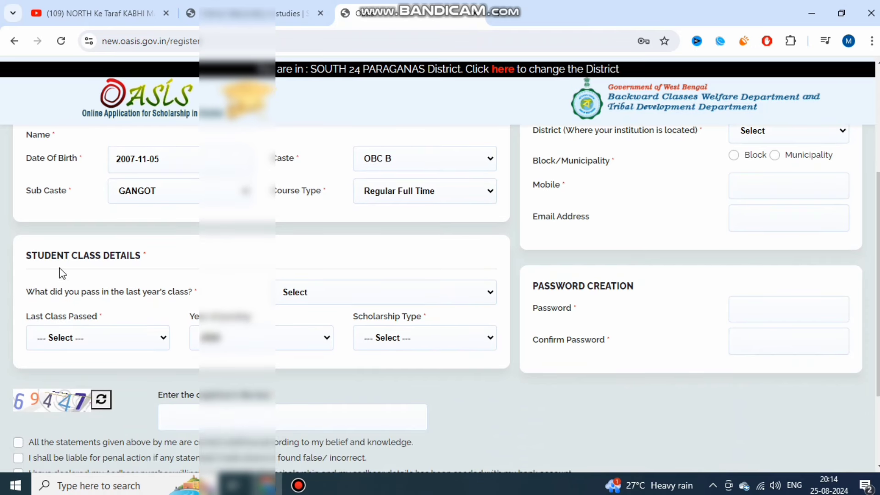
triple_click(42, 260)
left_click(182, 265)
left_click_drag(127, 293, 222, 298)
left_click(222, 277)
left_click(326, 293)
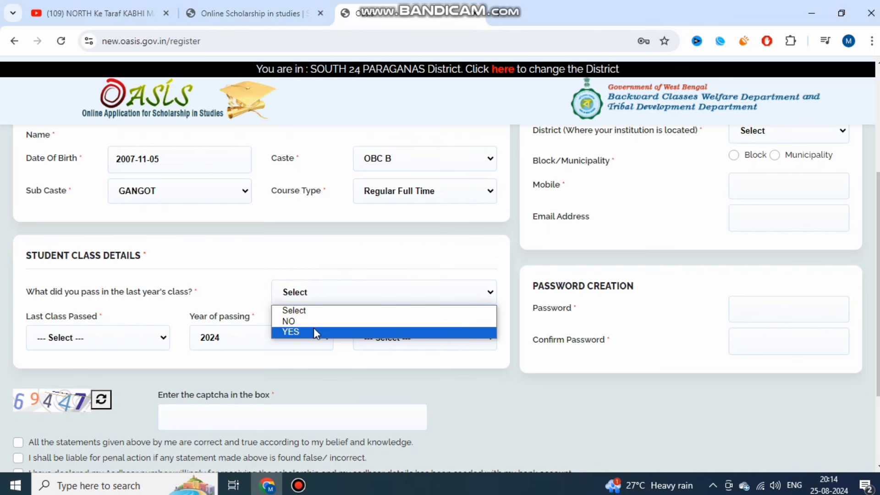
left_click(313, 331)
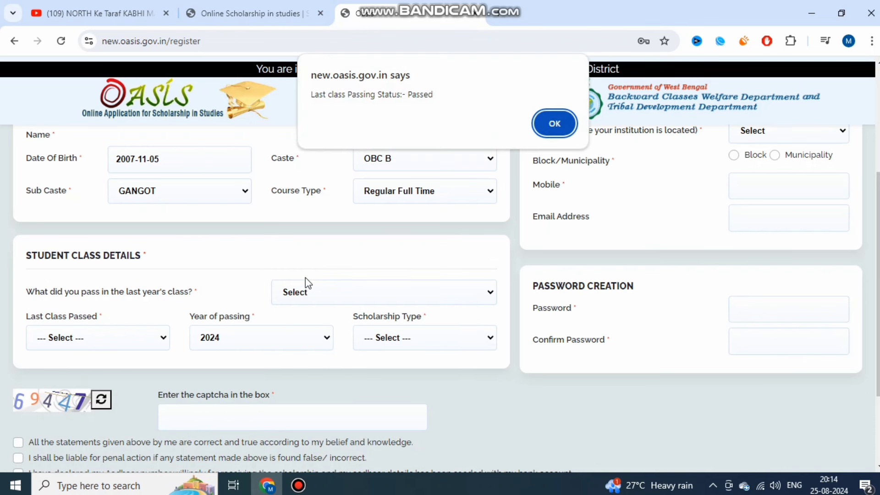
left_click(542, 123)
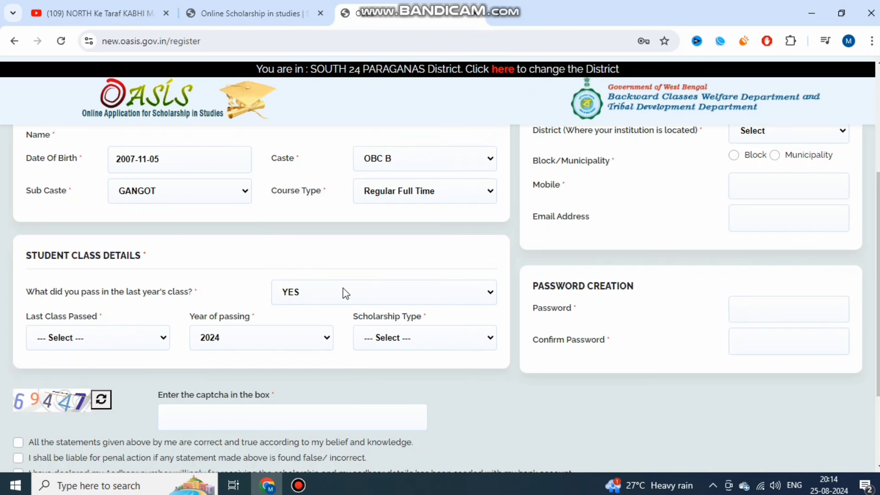
Set the last class passed to X, keeping 2024 as the year of passing.
left_click(103, 340)
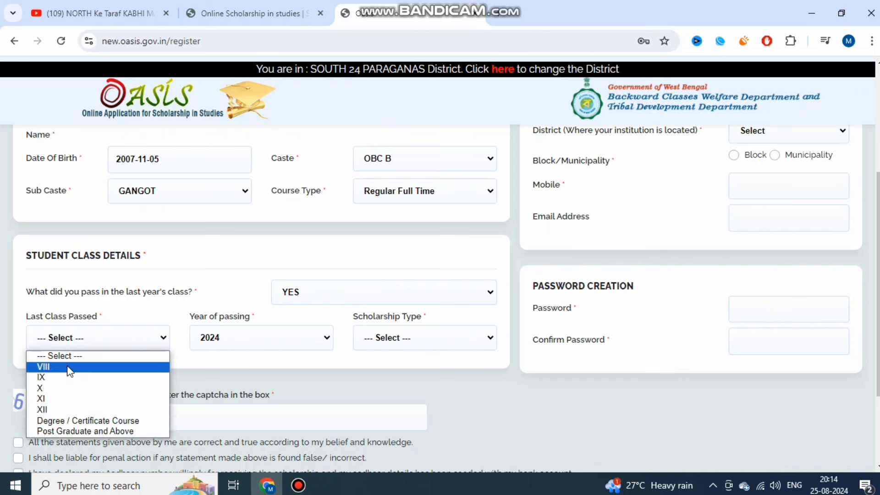
left_click(61, 389)
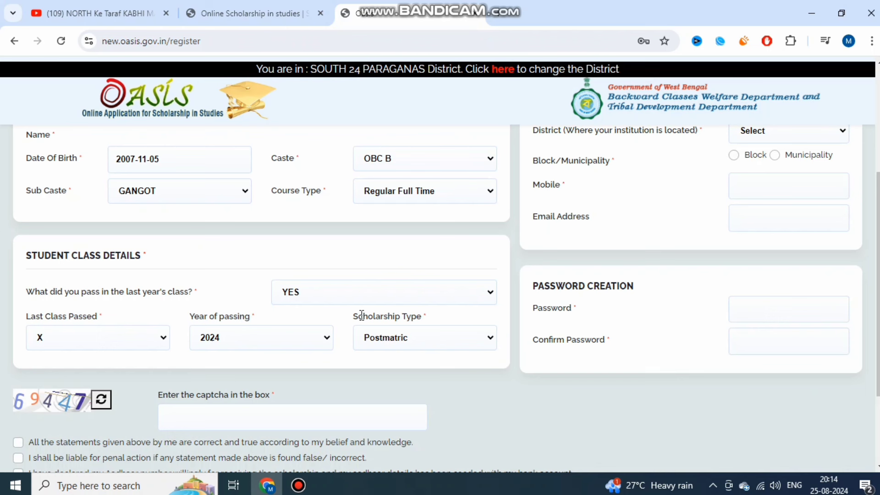
double_click(196, 317)
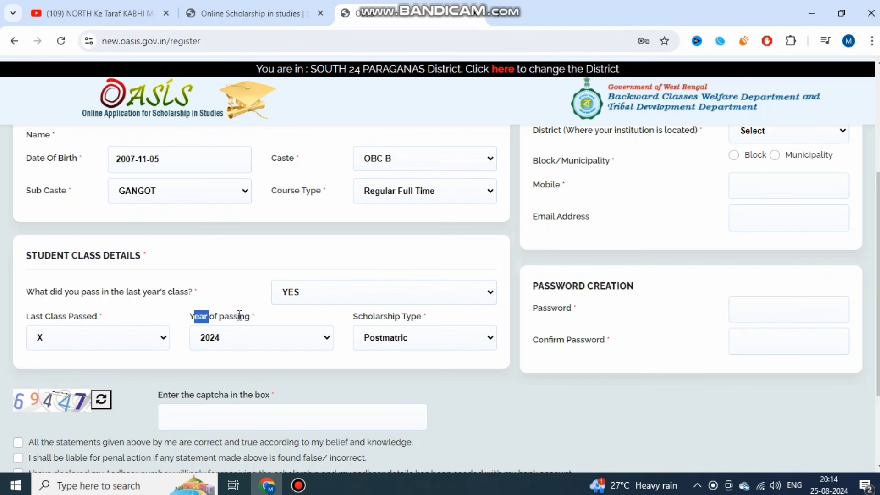
left_click(251, 344)
left_click(253, 344)
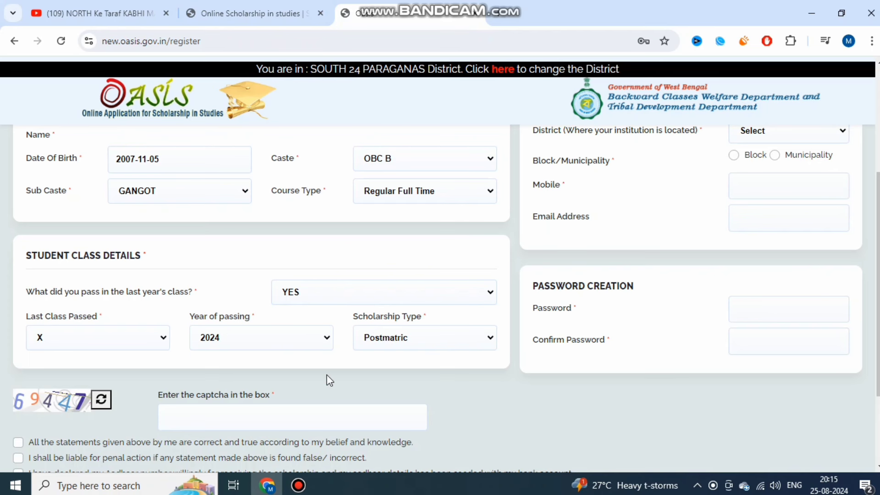
Review the parents' annual income, Aadhaar number, institute in West Bengal and state fields in the authority and contact details.
scroll(515, 379, "up", 4)
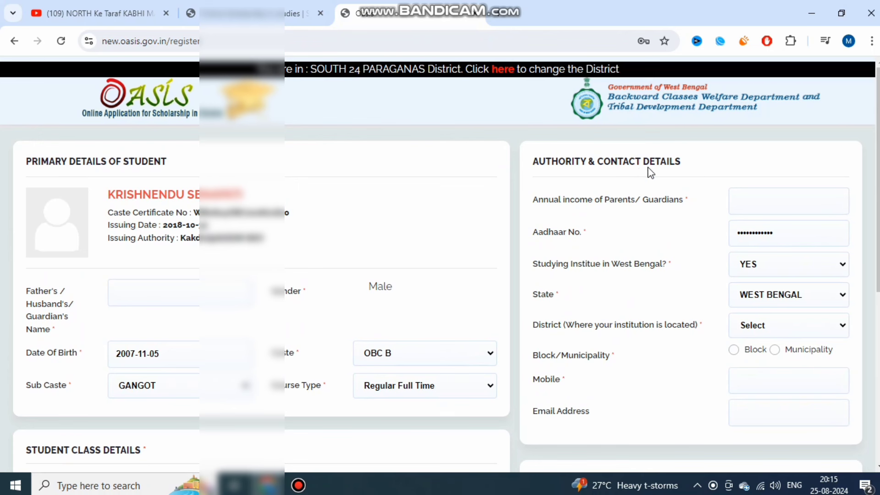
left_click_drag(549, 200, 666, 200)
left_click(726, 202)
left_click_drag(535, 234, 598, 239)
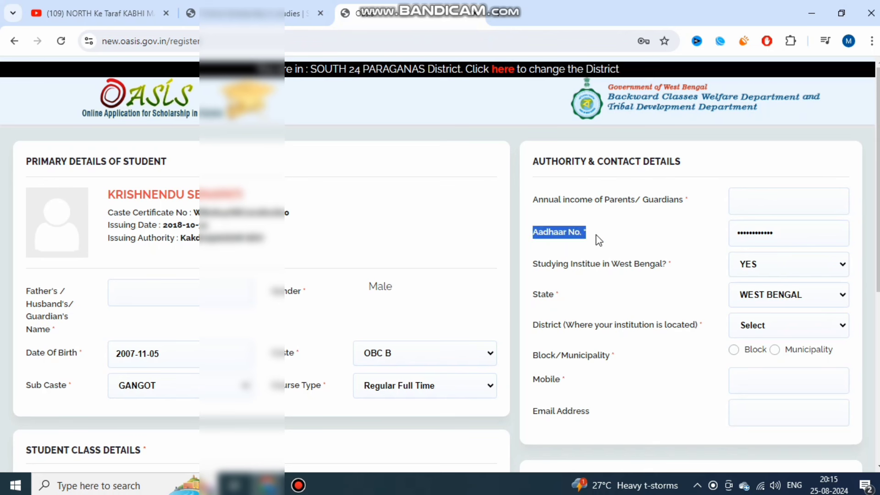
left_click(754, 243)
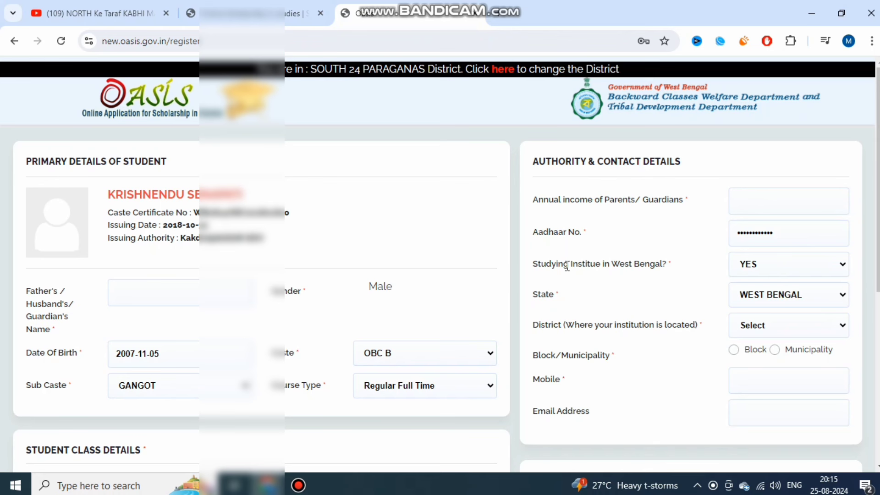
left_click_drag(567, 265, 700, 267)
left_click(770, 268)
left_click(769, 265)
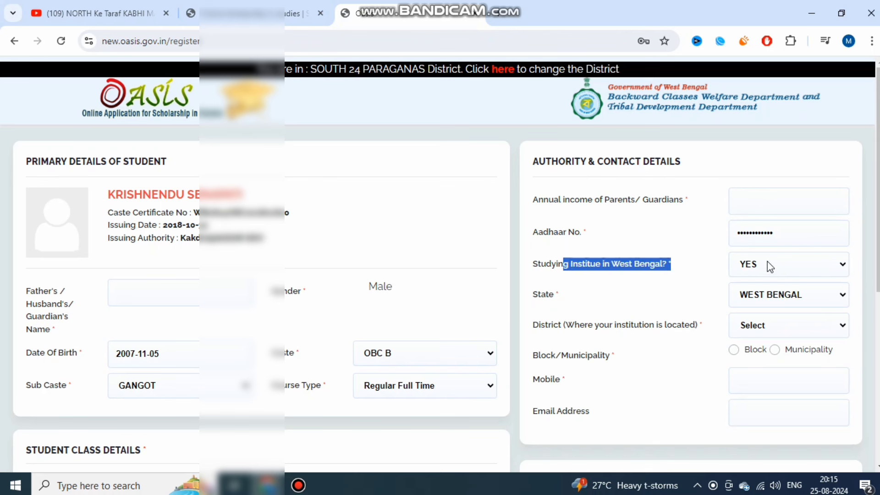
left_click(605, 290)
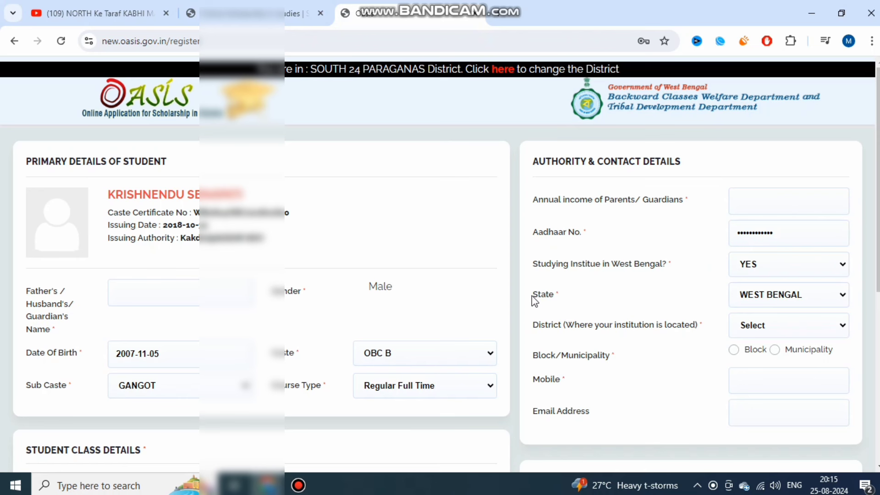
left_click_drag(532, 296, 642, 308)
left_click(690, 303)
Set the institution's district to SOUTH 24 PARGANAS and choose Block rather than Municipality.
left_click_drag(559, 328, 678, 327)
left_click(770, 327)
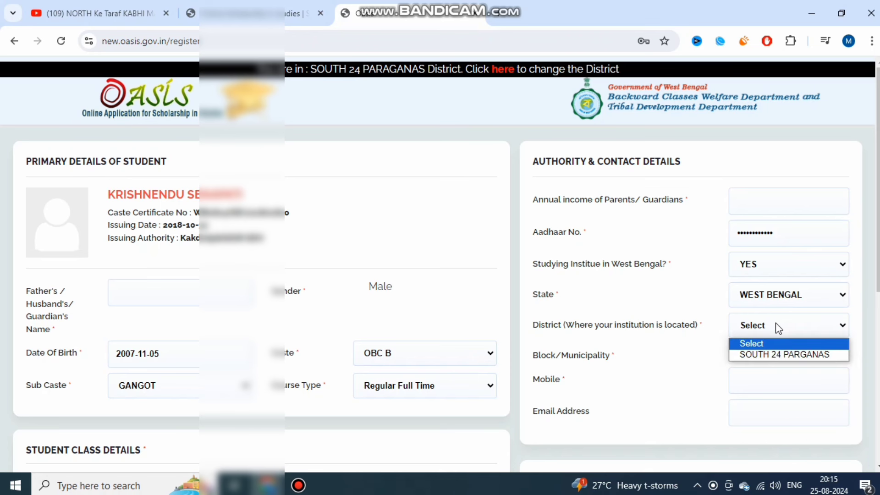
left_click(768, 354)
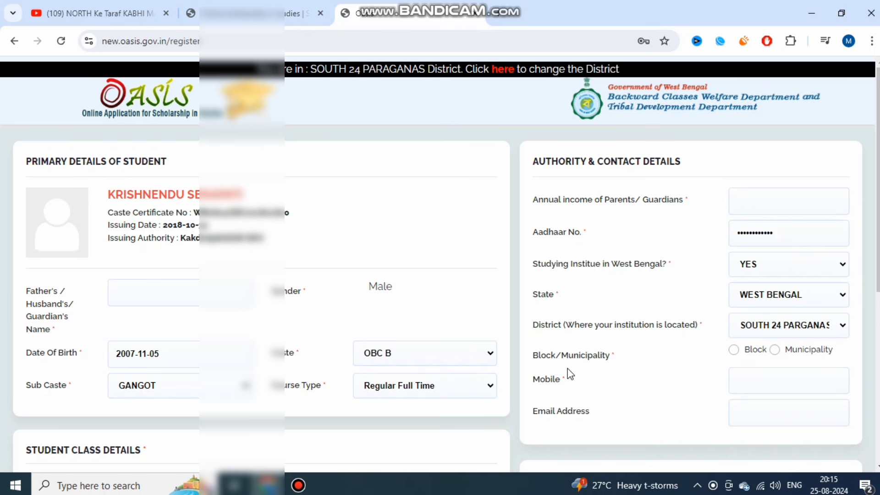
left_click_drag(534, 355, 614, 355)
left_click(734, 350)
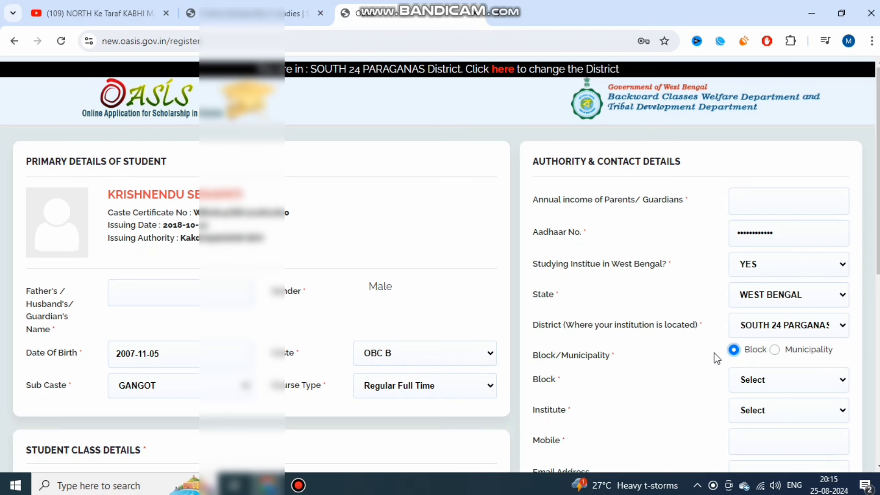
Choose Sagar as the block where the institution is located.
scroll(708, 356, "down", 1)
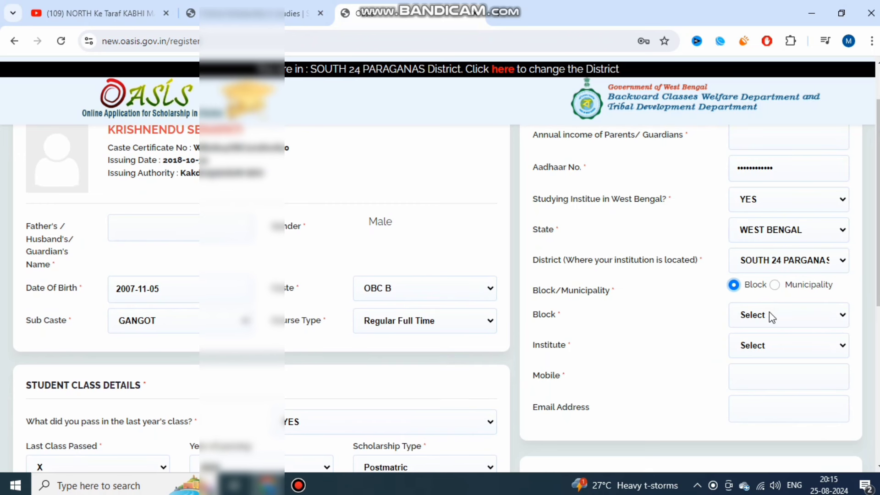
left_click(772, 317)
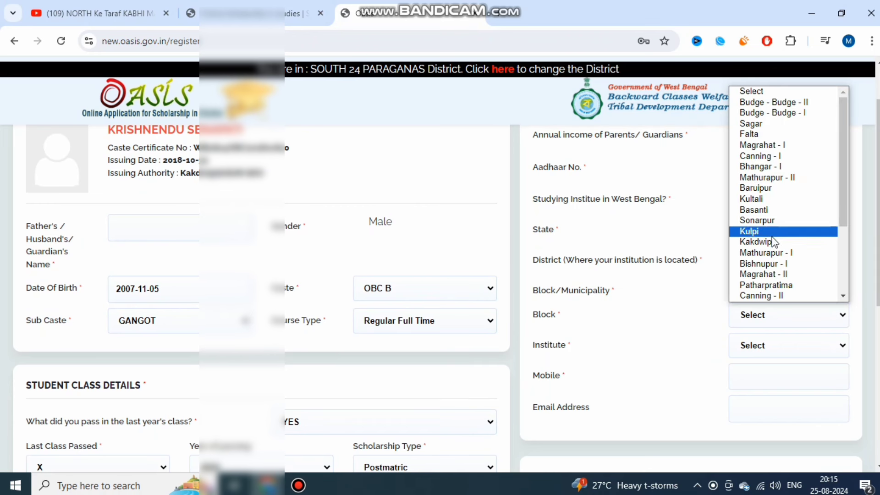
scroll(776, 239, "down", 3)
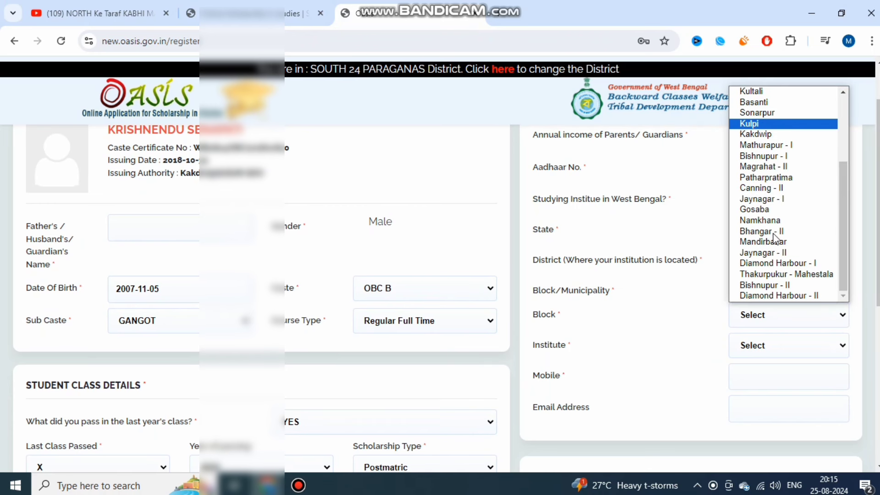
scroll(778, 255, "up", 3)
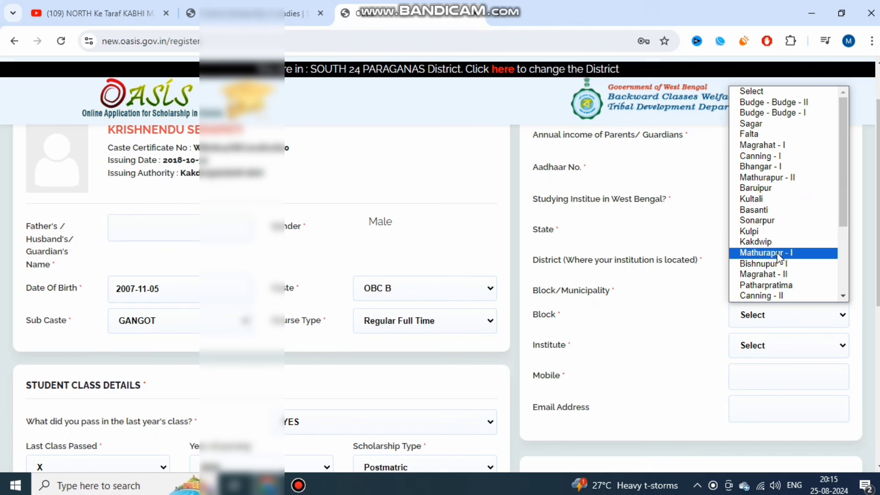
left_click(773, 124)
Select the VIVEKANANDA VIDYA institute for the student.
left_click_drag(545, 345, 573, 346)
left_click(766, 354)
left_click(739, 316)
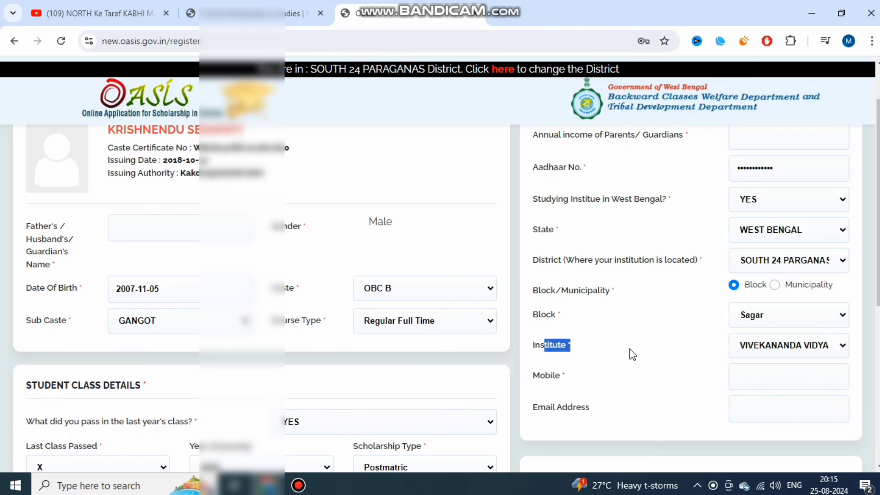
left_click(579, 353)
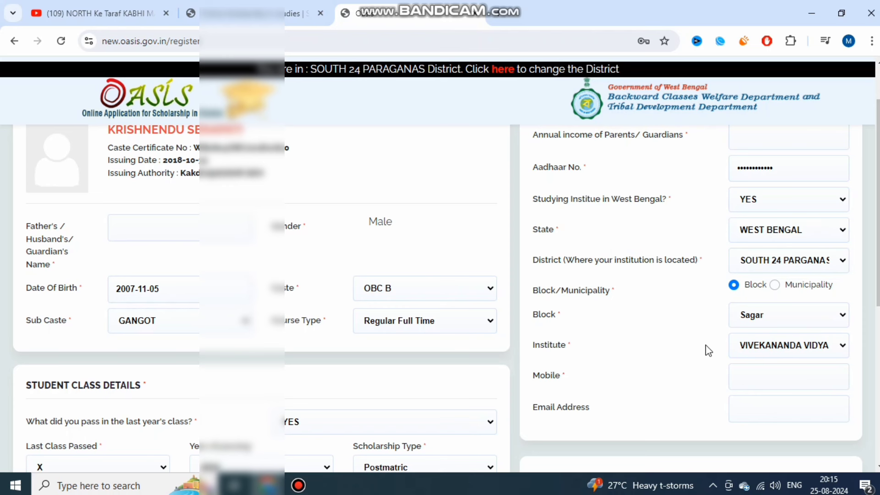
Review the mobile, email address, password creation and captcha fields that remain in the registration form.
left_click_drag(536, 376, 591, 382)
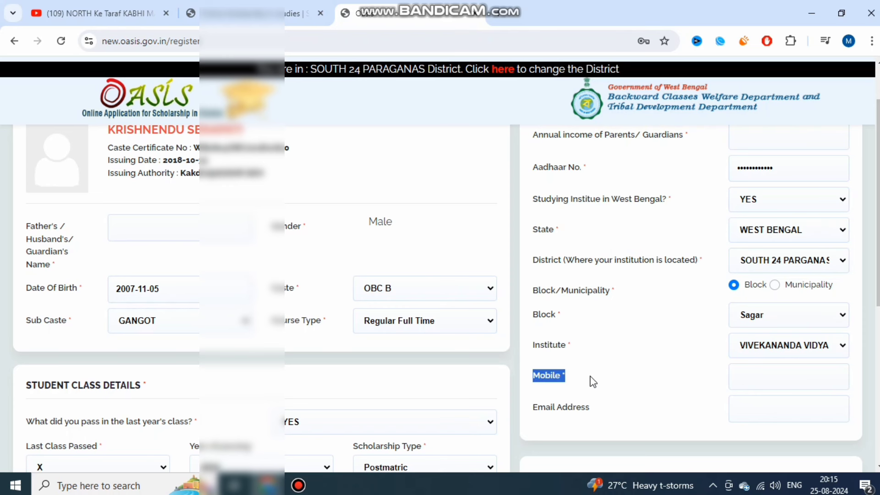
left_click(602, 385)
scroll(568, 367, "down", 1)
left_click_drag(537, 342, 638, 351)
left_click(638, 350)
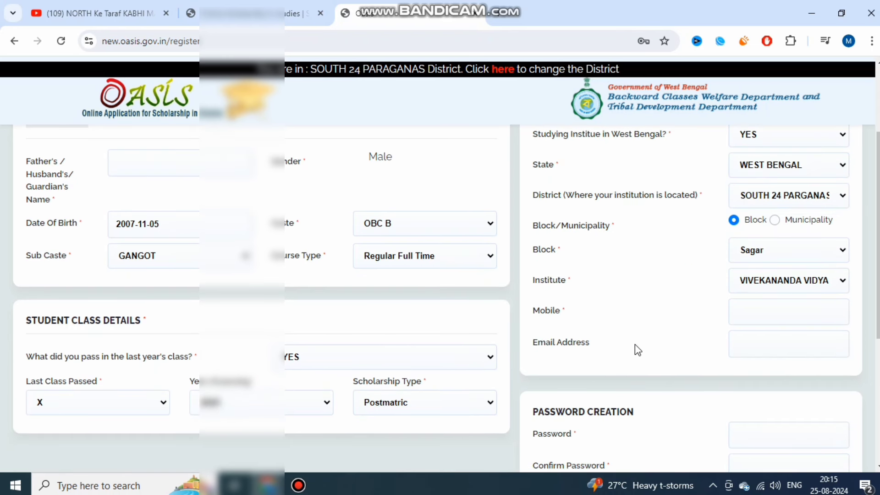
scroll(635, 345, "down", 2)
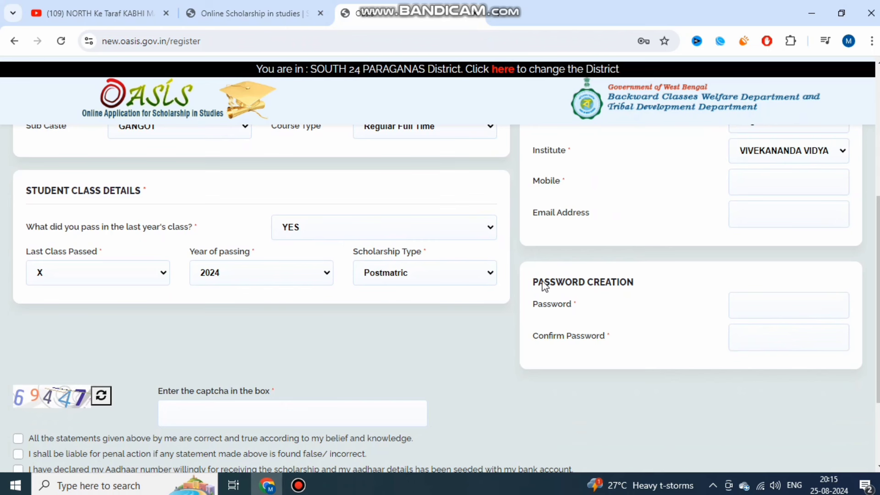
left_click_drag(544, 282, 660, 280)
left_click(662, 283)
left_click_drag(534, 304, 649, 307)
left_click(664, 307)
left_click_drag(532, 336, 641, 335)
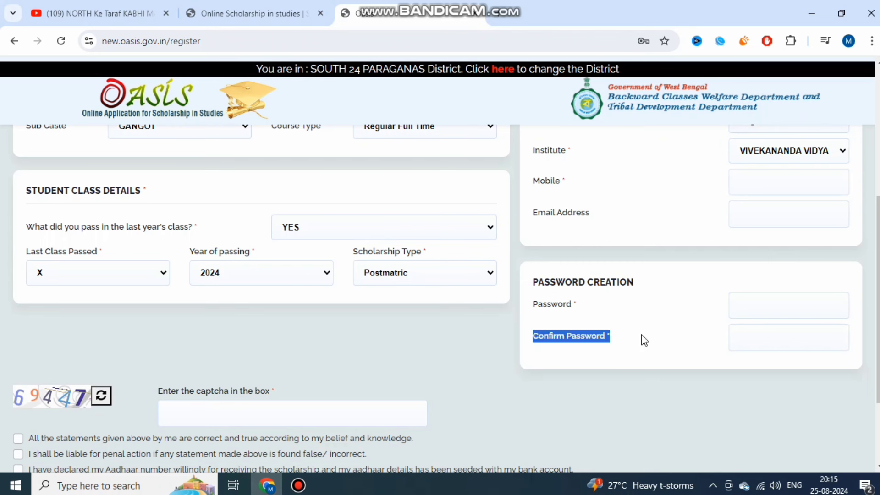
left_click(645, 341)
scroll(670, 340, "down", 1)
left_click_drag(144, 321, 237, 319)
left_click(236, 320)
Accept all four declarations, on true statements, penal liability, willing Aadhaar use with bank seeding, and no other government scholarship.
left_click(18, 374)
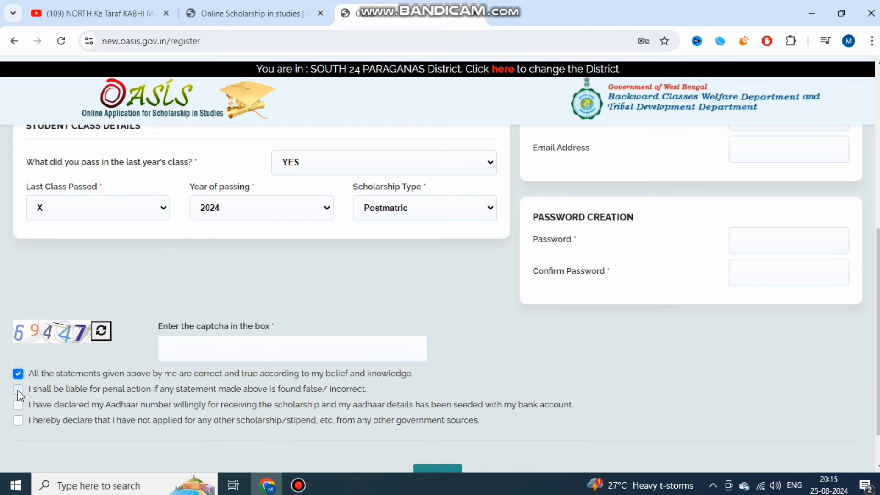
left_click(17, 389)
left_click(18, 405)
left_click(19, 420)
scroll(243, 367, "down", 1)
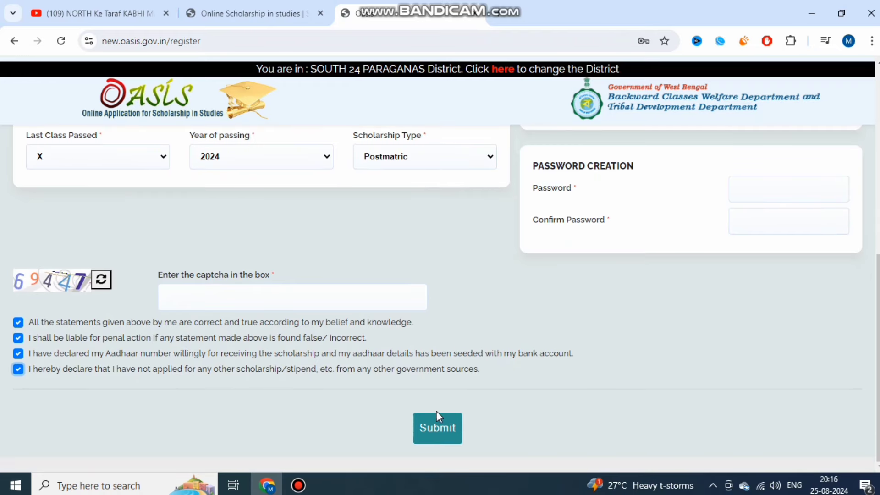
left_click(312, 482)
left_click(459, 128)
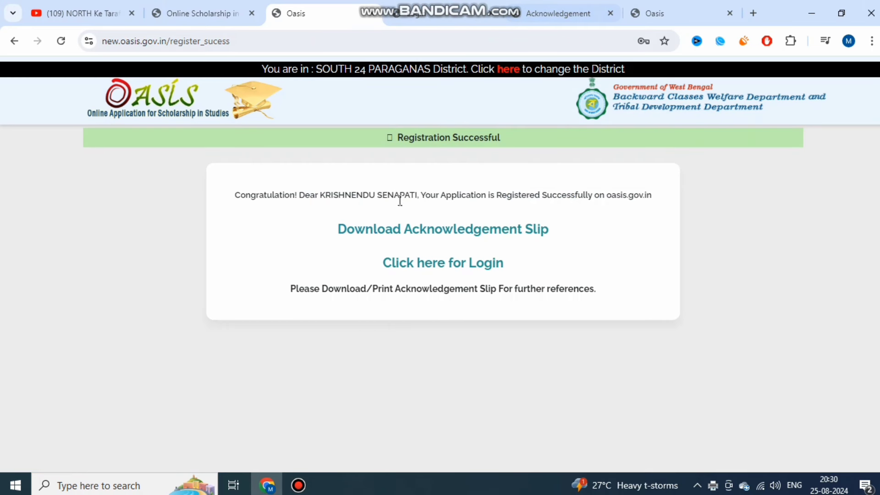
Open the acknowledgement slip of the completed registration and return to the registration success page.
left_click(373, 234)
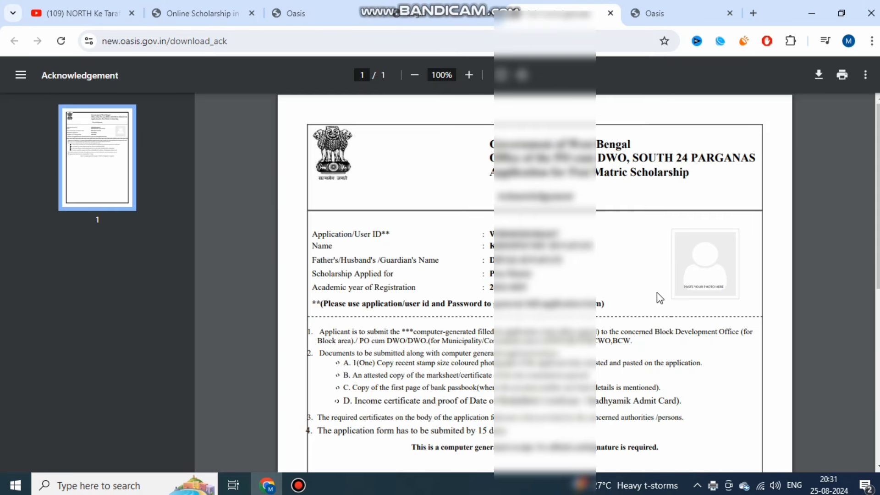
left_click(294, 13)
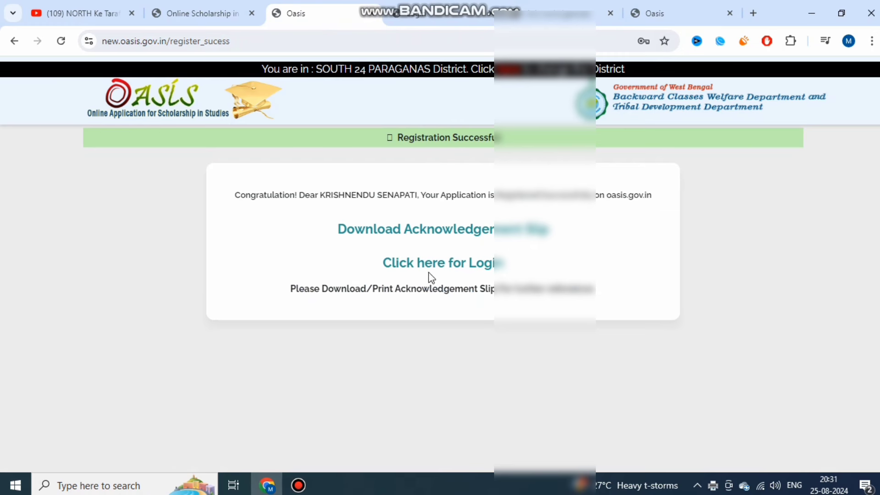
Open the login page for new students and select the academic session.
left_click(413, 269)
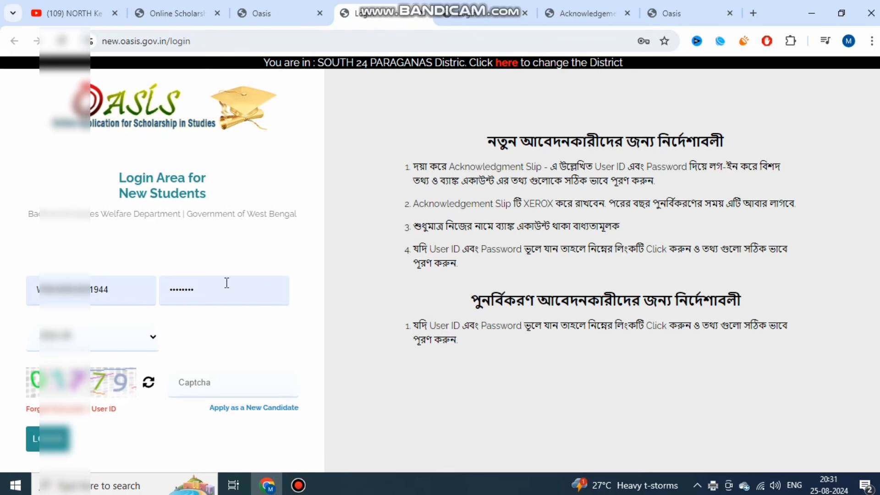
left_click(107, 340)
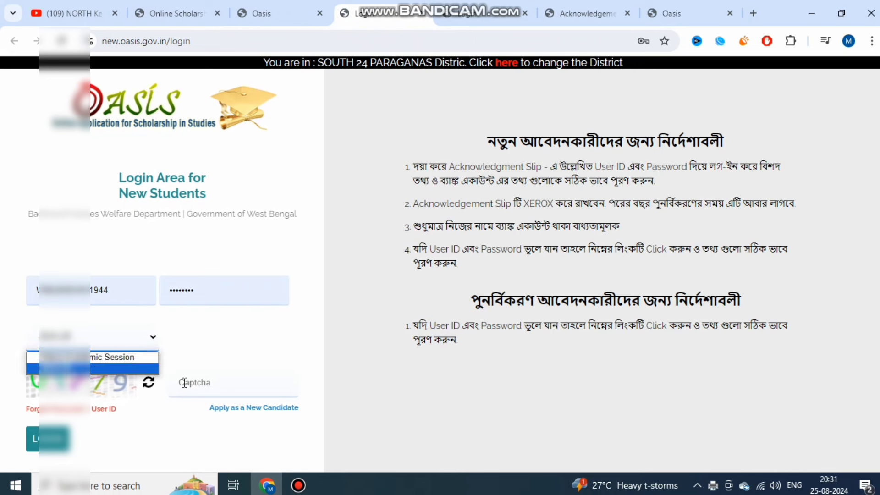
left_click(111, 368)
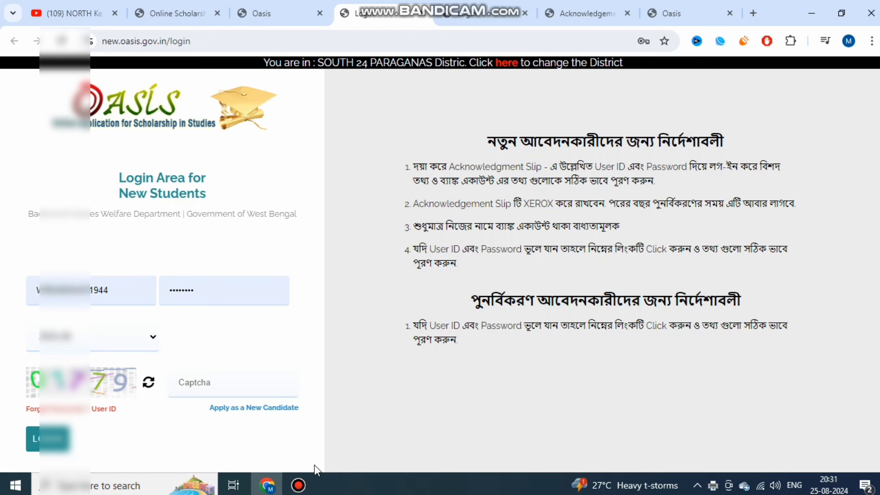
left_click(299, 485)
left_click(458, 126)
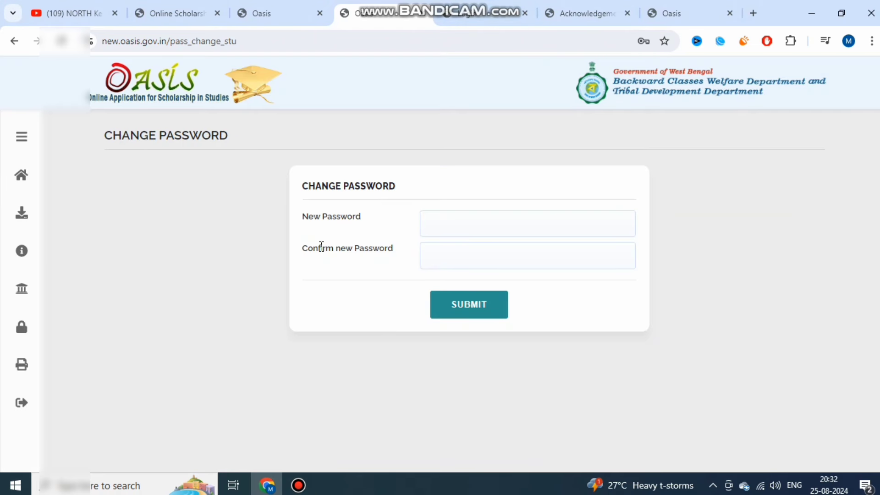
Enter and confirm a new account password, submit it, and accept the change.
left_click_drag(320, 247, 393, 248)
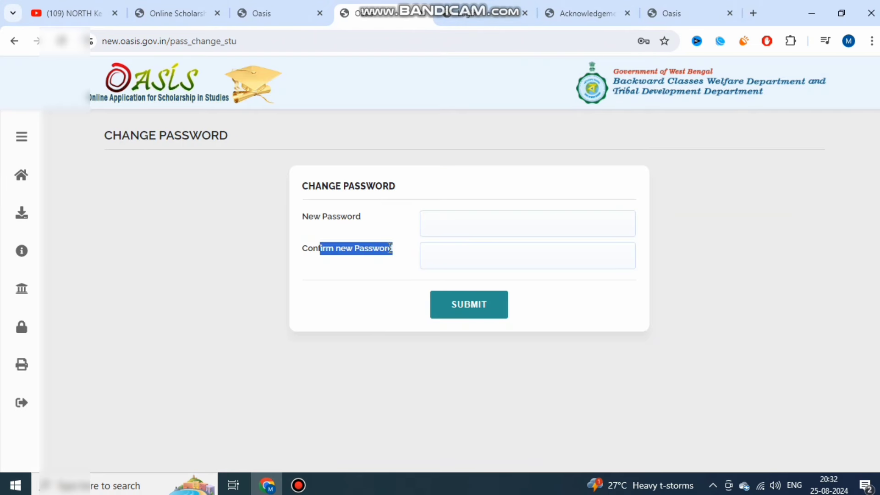
left_click(456, 228)
left_click(388, 245)
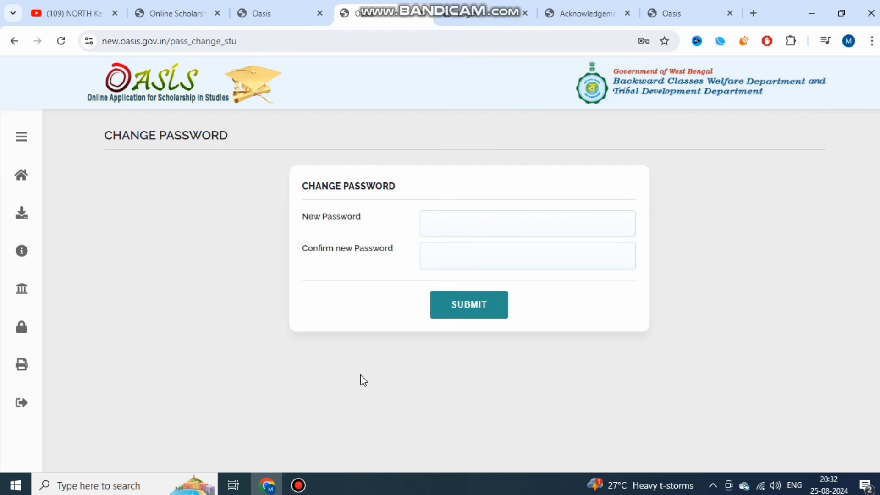
left_click(299, 485)
left_click(458, 131)
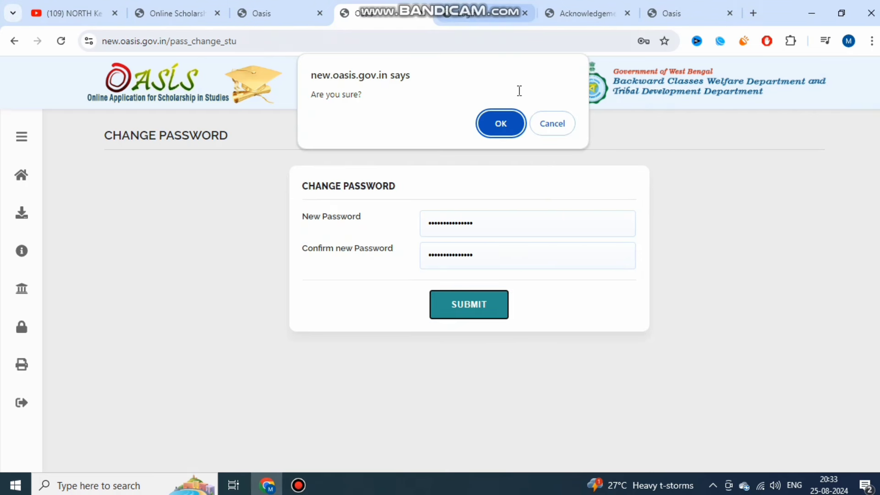
left_click(501, 120)
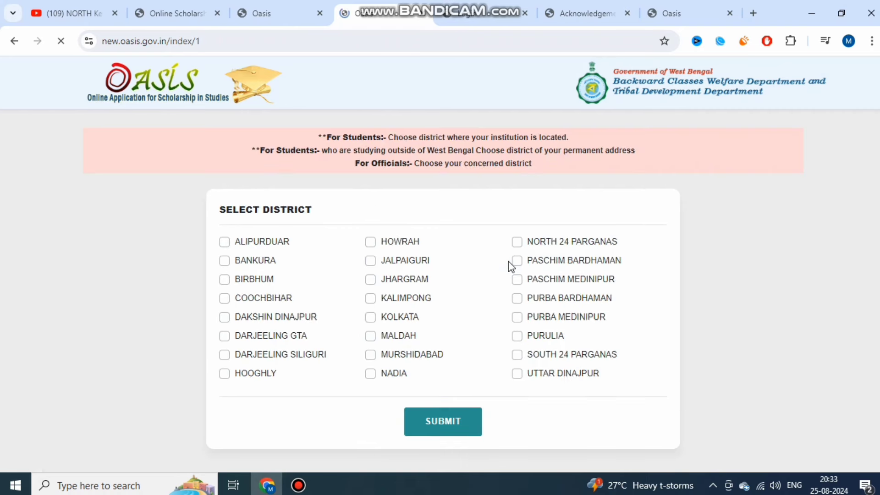
left_click(298, 485)
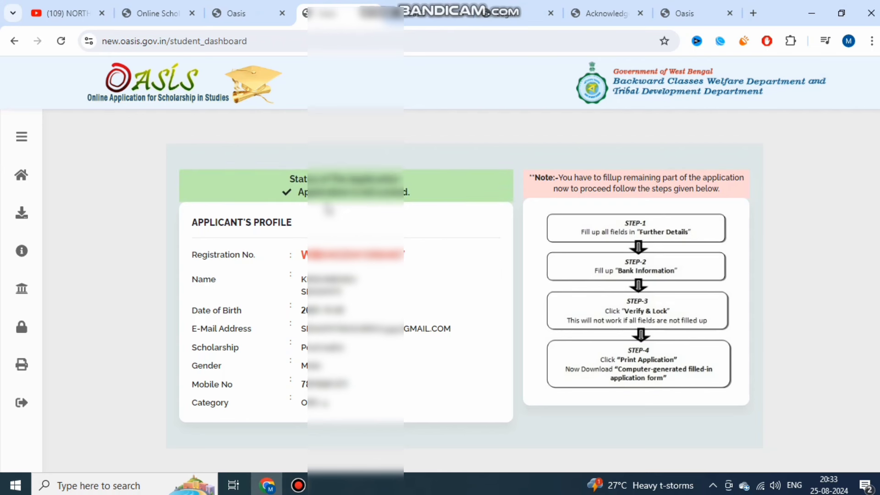
Open the Step 1 - Further Details form and review the prefilled primary and caste certificate details.
left_click(22, 137)
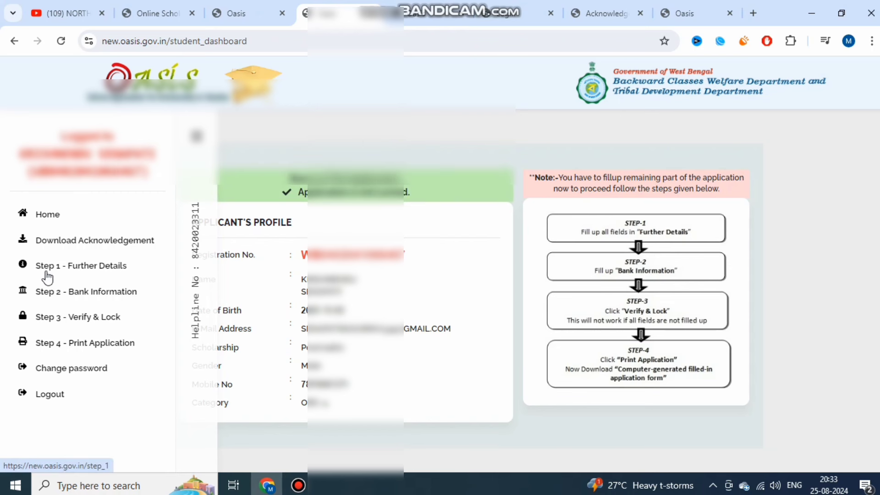
left_click(98, 271)
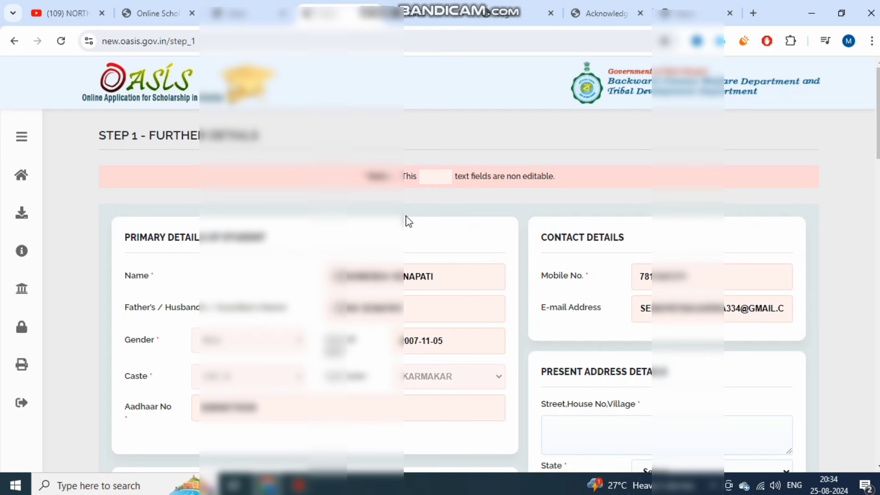
scroll(409, 222, "down", 3)
scroll(409, 222, "down", 8)
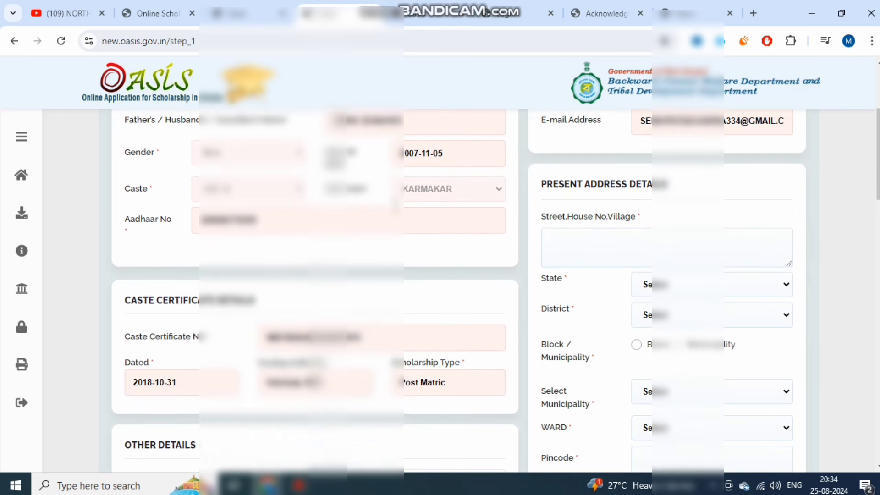
scroll(390, 241, "down", 8)
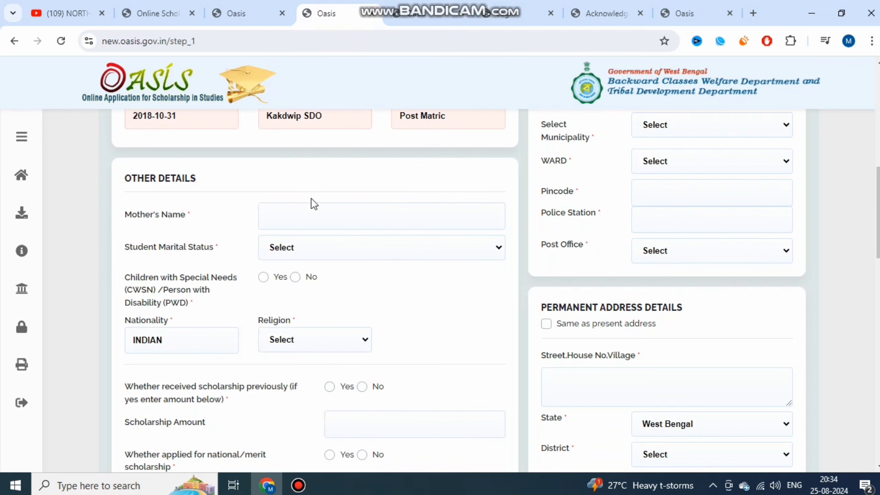
Set the student's marital status to Un-Married and answer No to the special needs or disability question.
left_click_drag(132, 214, 185, 214)
left_click(240, 214)
left_click(317, 247)
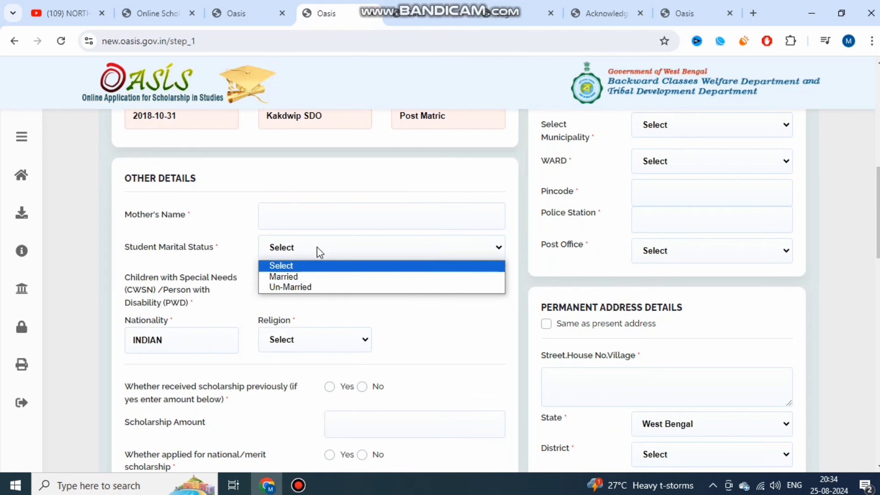
left_click(306, 289)
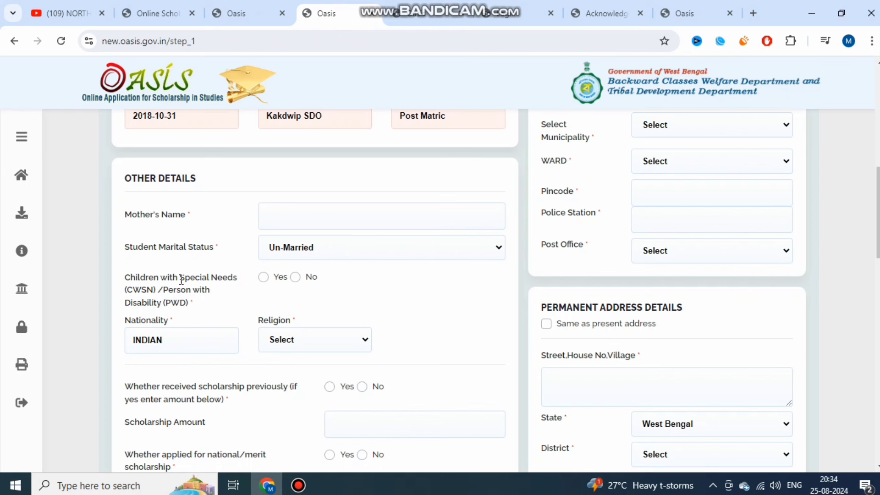
left_click_drag(127, 273, 159, 292)
left_click(198, 297)
left_click(296, 277)
Set the student's religion to Hindu in the other details.
left_click_drag(278, 320, 296, 323)
left_click(294, 341)
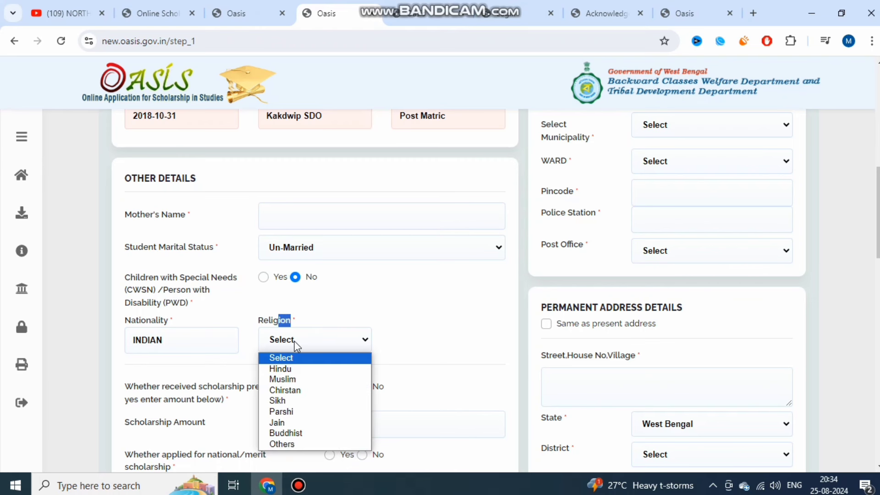
left_click(296, 369)
left_click(374, 321)
Answer No to whether a scholarship was received previously.
scroll(419, 329, "down", 3)
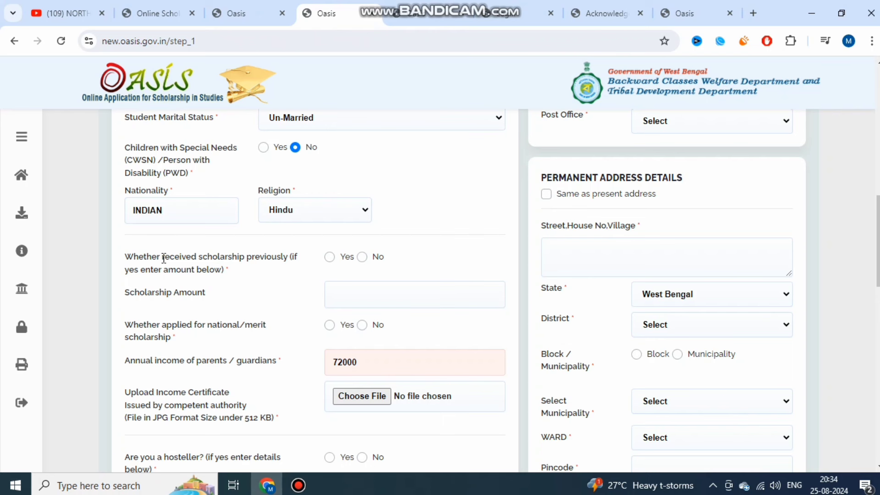
left_click_drag(164, 259, 215, 271)
left_click(214, 271)
left_click(362, 258)
Answer No to whether the student applied for a national/merit scholarship.
scroll(363, 295, "down", 1)
scroll(364, 296, "down", 1)
left_click_drag(142, 297, 253, 297)
left_click(225, 299)
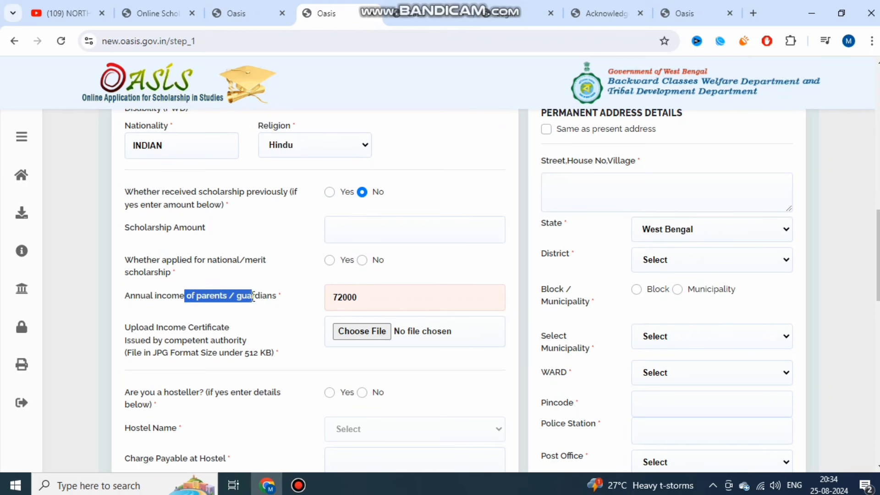
left_click_drag(205, 260, 247, 263)
left_click(248, 265)
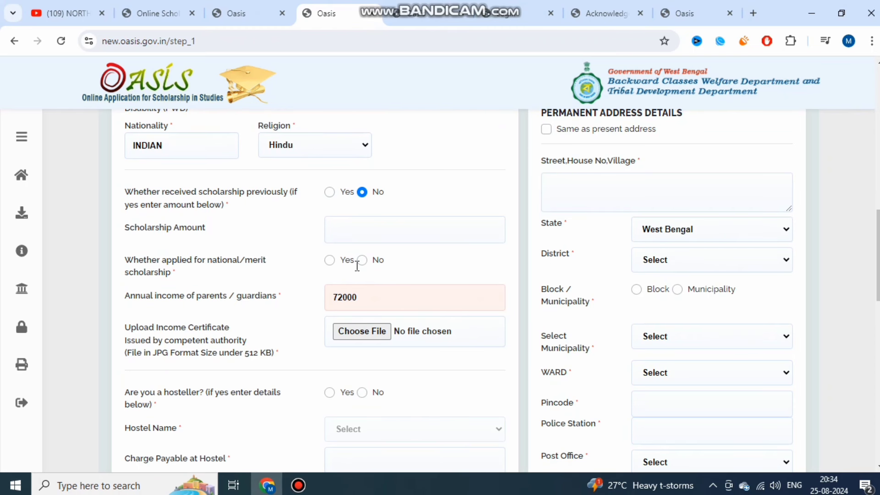
left_click(363, 261)
Review the annual income and income certificate upload requirements, and answer No to the hosteller question.
scroll(367, 275, "down", 2)
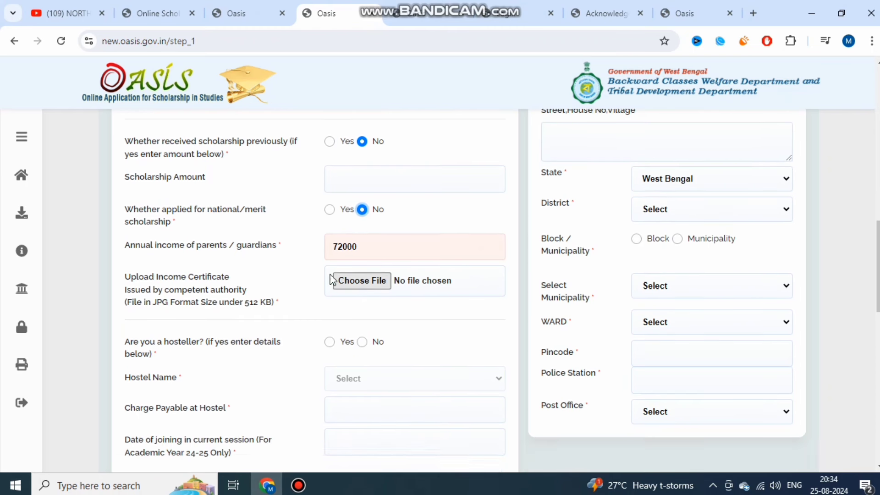
left_click_drag(214, 232, 276, 231)
left_click(339, 235)
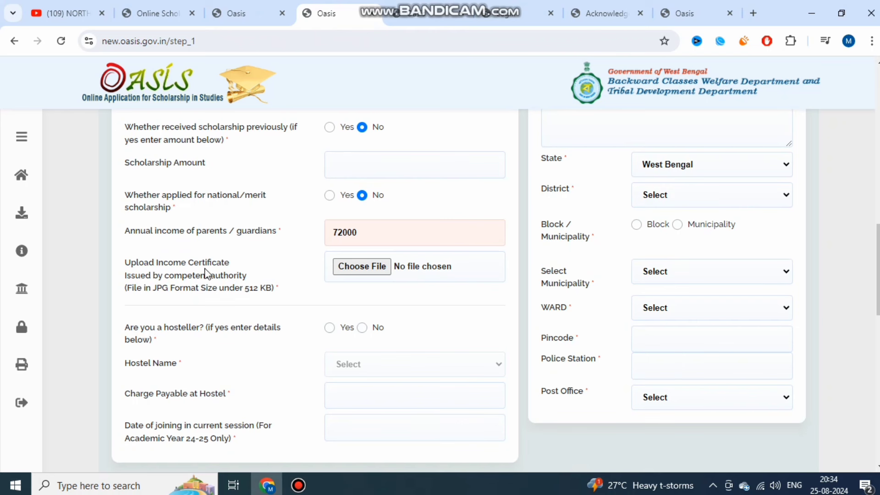
left_click_drag(164, 263, 256, 304)
left_click(257, 304)
triple_click(146, 325)
left_click(284, 343)
left_click(361, 329)
Look over the supporter's details and the present address fields, from street and state to pincode, police station and post office.
scroll(402, 402, "down", 2)
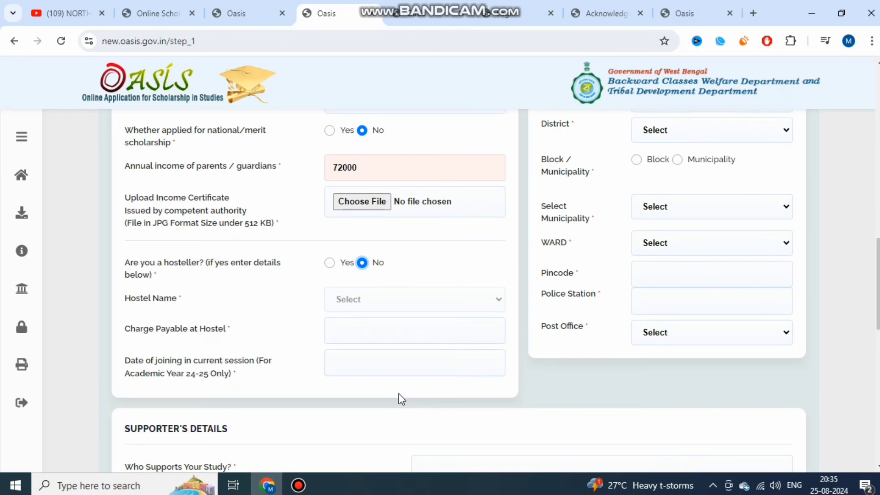
scroll(473, 388, "down", 5)
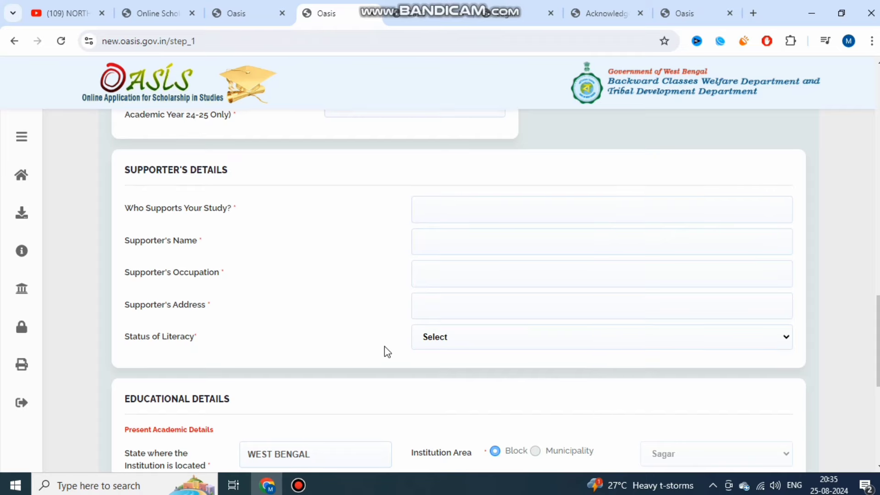
scroll(385, 351, "up", 7)
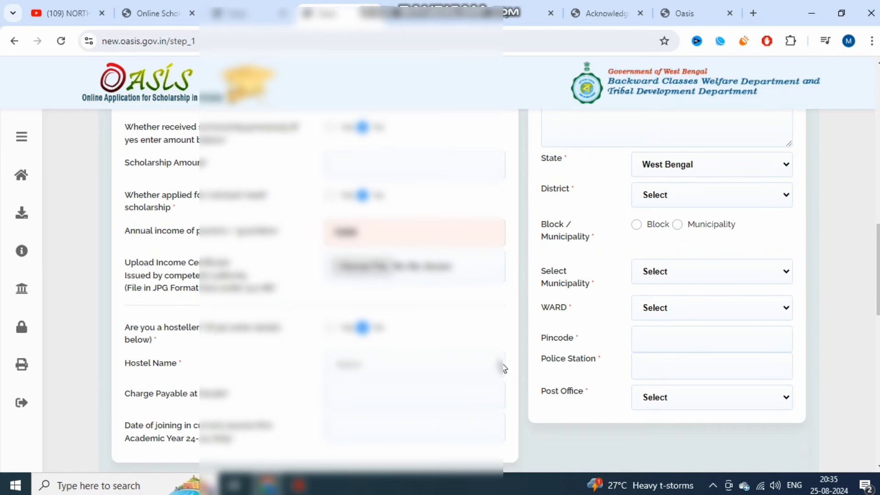
scroll(502, 366, "up", 8)
scroll(598, 374, "up", 6)
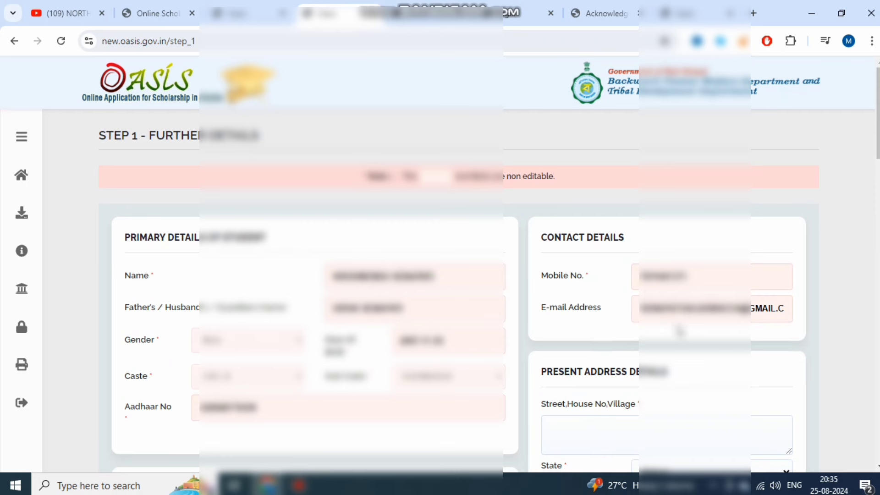
scroll(578, 247, "down", 3)
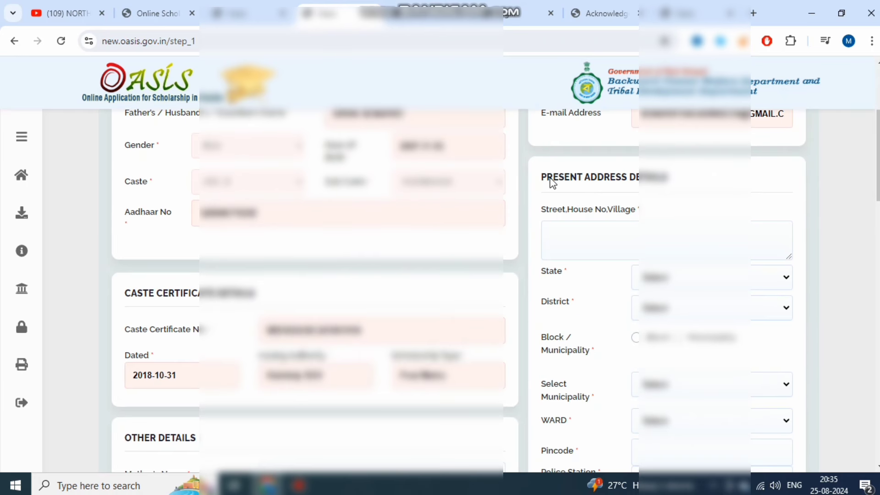
scroll(660, 238, "down", 1)
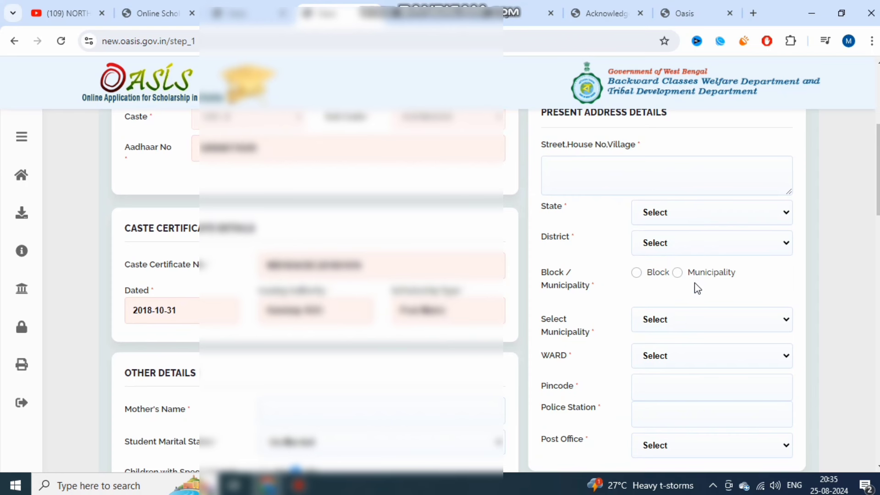
scroll(697, 338, "down", 1)
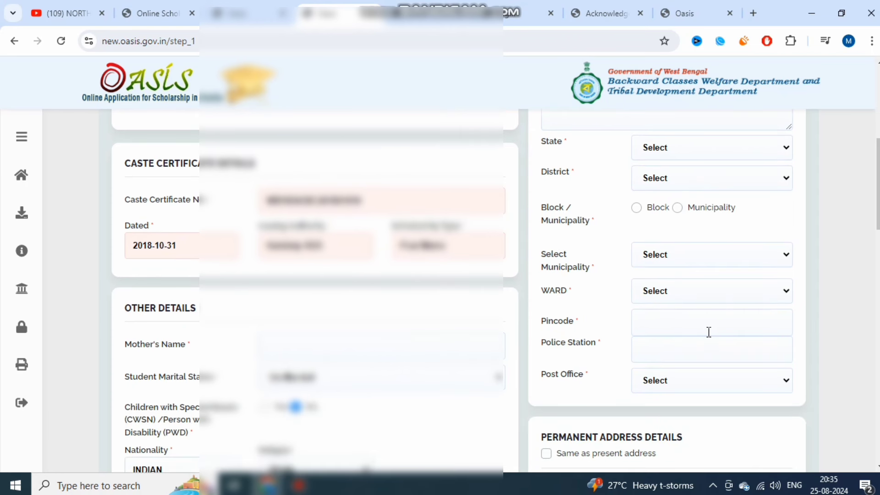
scroll(708, 334, "down", 3)
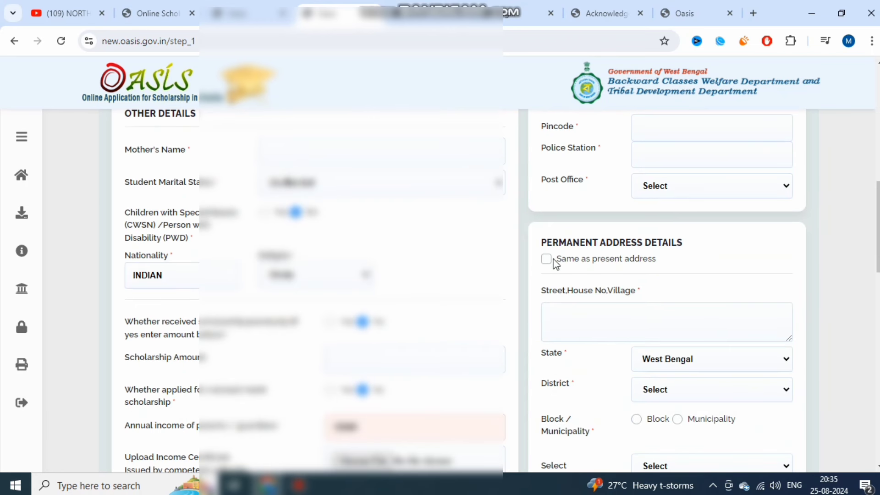
Mark the permanent address as the same as the present address.
left_click_drag(558, 242, 674, 243)
left_click(594, 257)
left_click(547, 260)
scroll(636, 281, "up", 3)
scroll(705, 285, "down", 6)
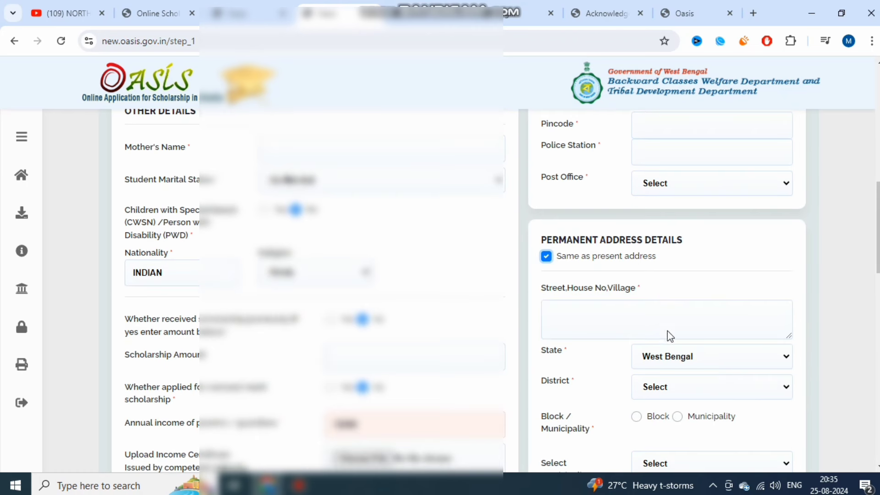
Review the supporter's details fields for who supports the study and the supporter's name, occupation and address.
scroll(705, 306, "down", 4)
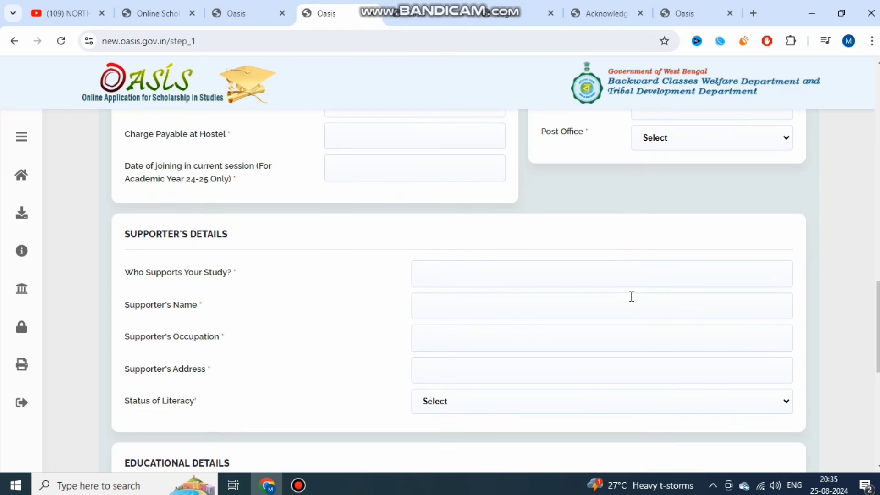
left_click_drag(138, 237, 226, 235)
left_click(226, 234)
left_click_drag(131, 273, 229, 270)
left_click(228, 269)
left_click_drag(137, 305, 227, 312)
left_click(231, 312)
scroll(460, 303, "down", 1)
left_click_drag(150, 272, 229, 275)
left_click(231, 275)
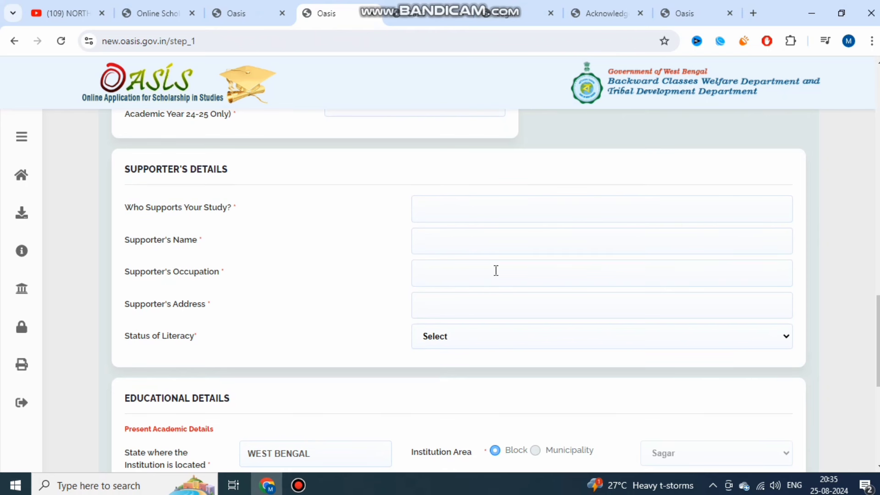
left_click_drag(141, 306, 194, 306)
left_click(194, 307)
Set the status of literacy to Both Parents are Literate in the supporter's details.
left_click_drag(138, 340, 245, 340)
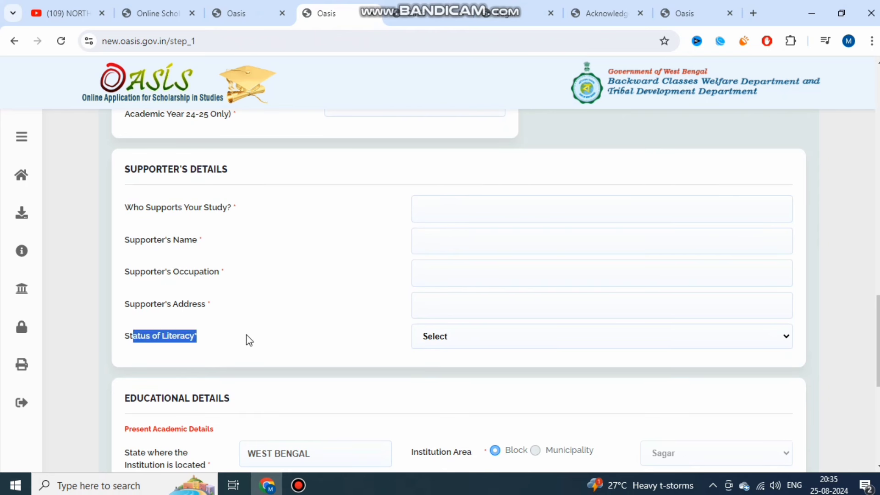
left_click(452, 338)
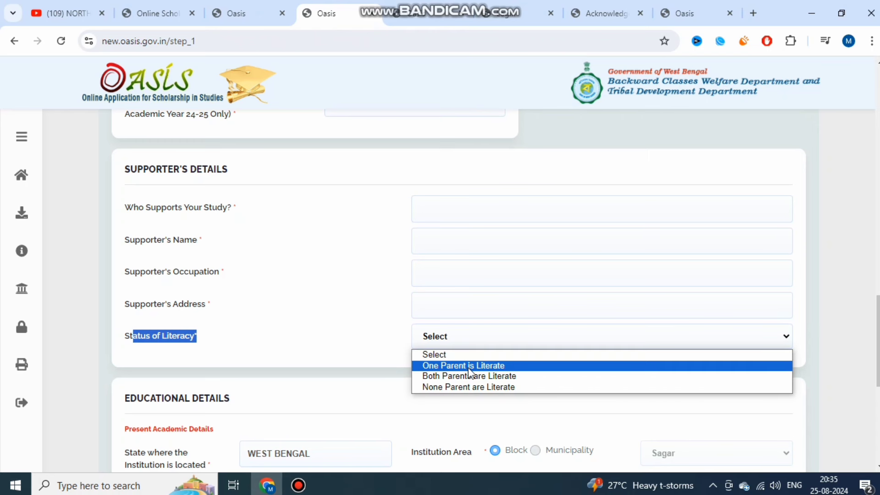
left_click(469, 376)
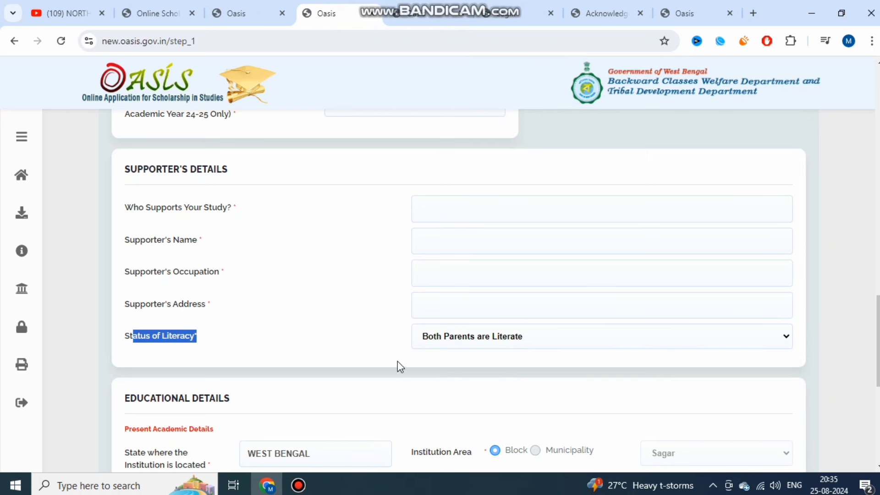
Set the course to XI and the class/group to Group IV in the present academic details.
scroll(512, 359, "down", 2)
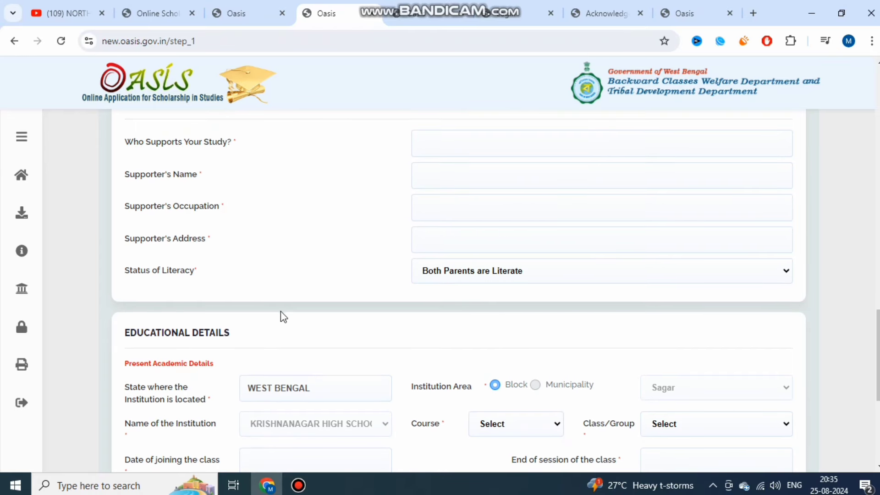
scroll(281, 311, "down", 2)
left_click_drag(151, 268, 215, 268)
left_click(285, 268)
scroll(293, 268, "down", 2)
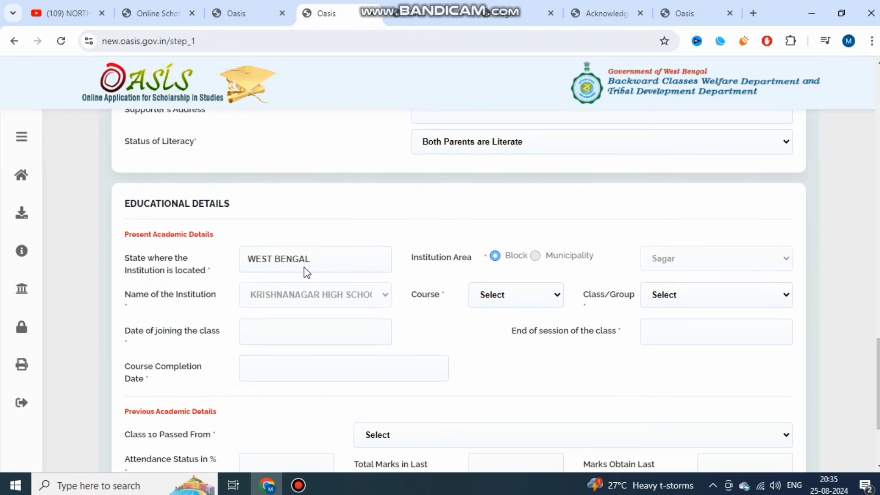
left_click_drag(141, 258, 197, 273)
left_click(198, 272)
double_click(438, 295)
left_click(512, 295)
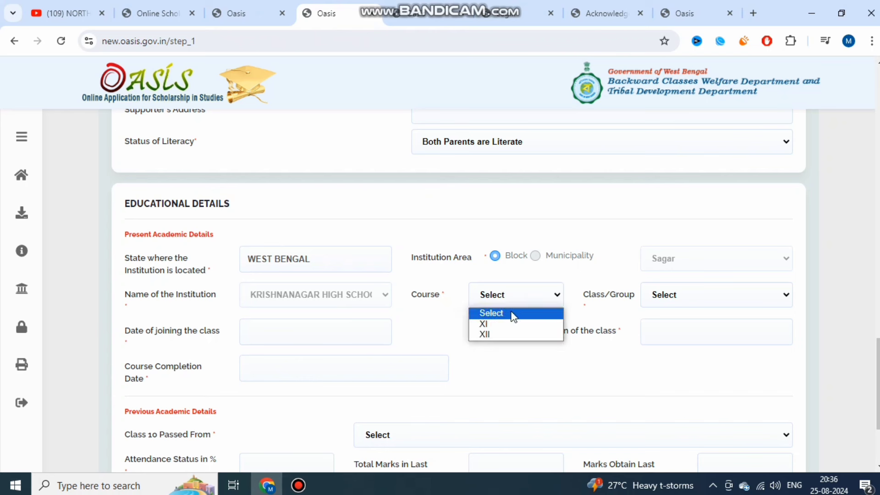
left_click(512, 328)
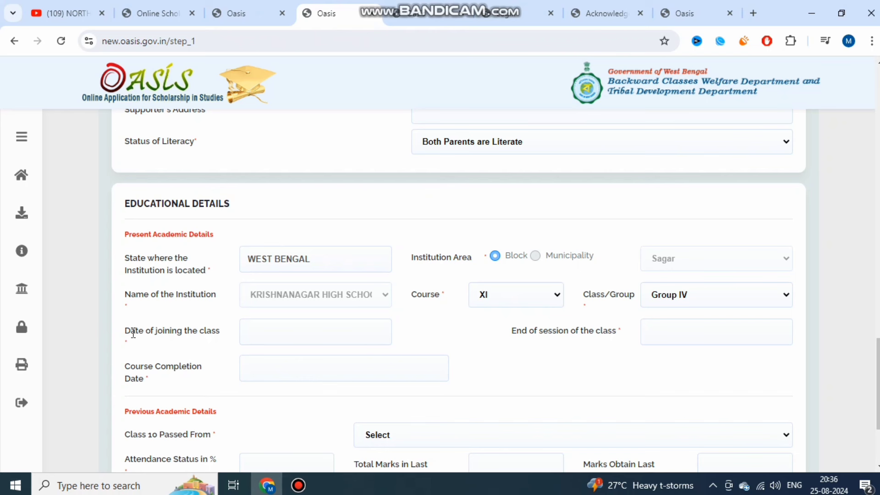
Review the date of joining, end of session and course completion date fields in the present academic details.
left_click_drag(130, 330, 222, 336)
left_click(289, 331)
left_click_drag(508, 332, 613, 331)
left_click(613, 332)
scroll(662, 332, "down", 1)
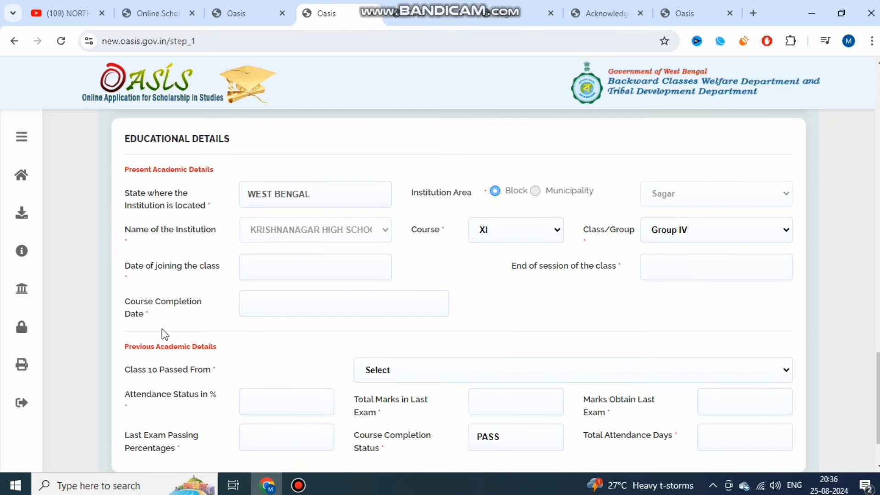
left_click_drag(126, 301, 147, 314)
left_click(148, 313)
Set Class 10 Passed From to Govt Institute in the previous academic details.
scroll(251, 335, "down", 1)
left_click_drag(128, 305, 204, 306)
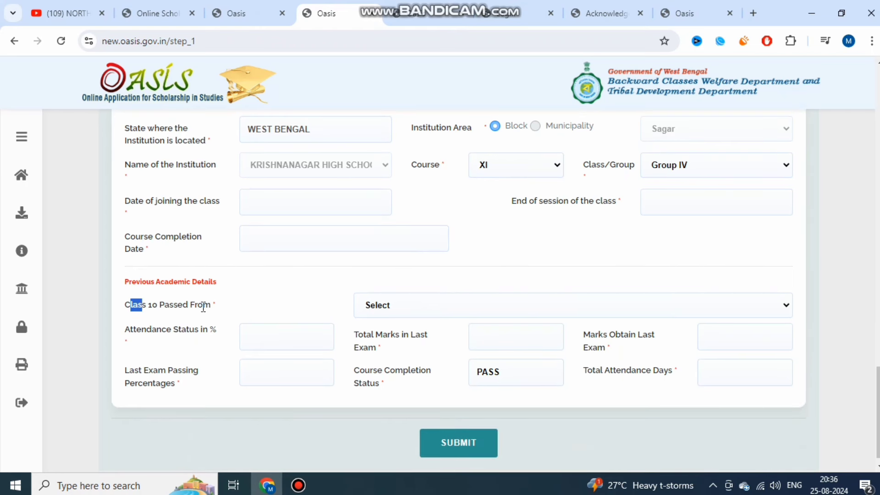
left_click(208, 307)
left_click(384, 306)
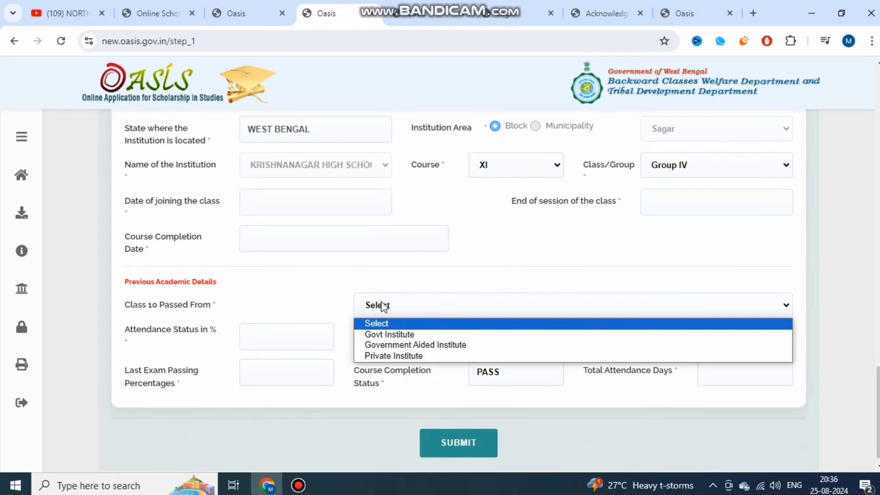
left_click(398, 334)
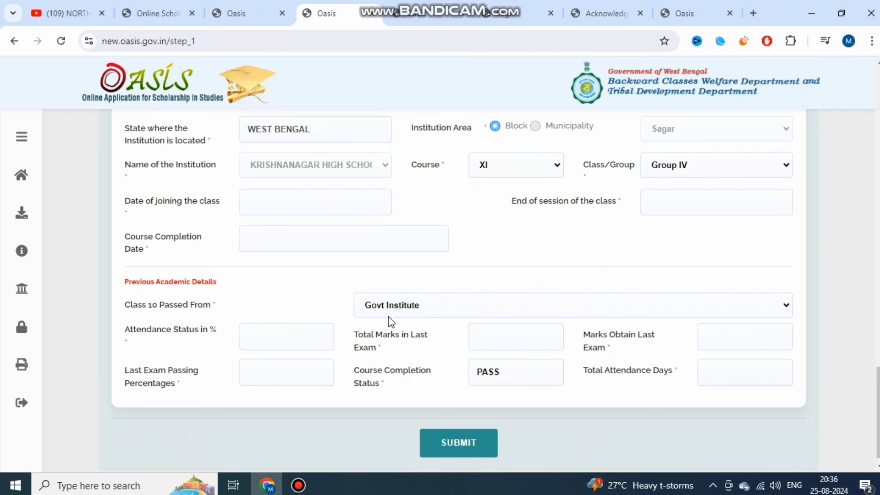
Review the attendance percentage, total and obtained marks, last exam percentage and total attendance days fields in the previous academic details.
left_click_drag(140, 330, 219, 338)
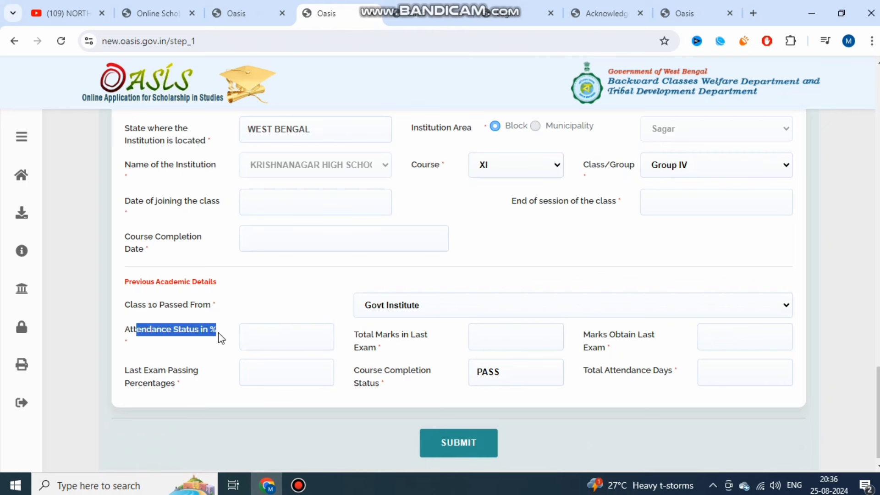
left_click(220, 338)
left_click_drag(353, 331, 391, 350)
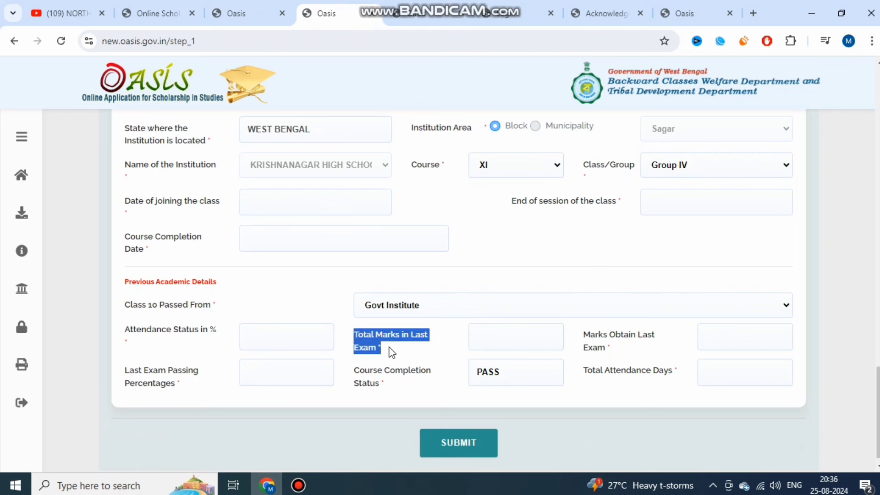
left_click(391, 352)
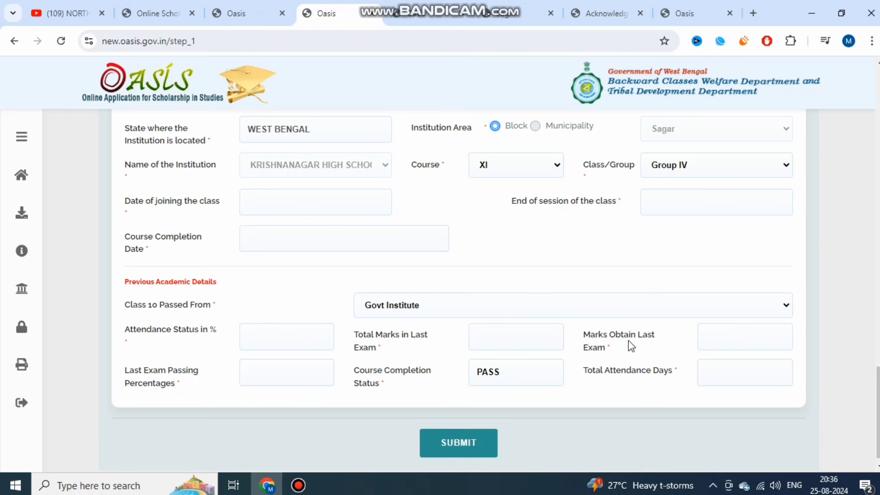
left_click_drag(627, 352, 572, 339)
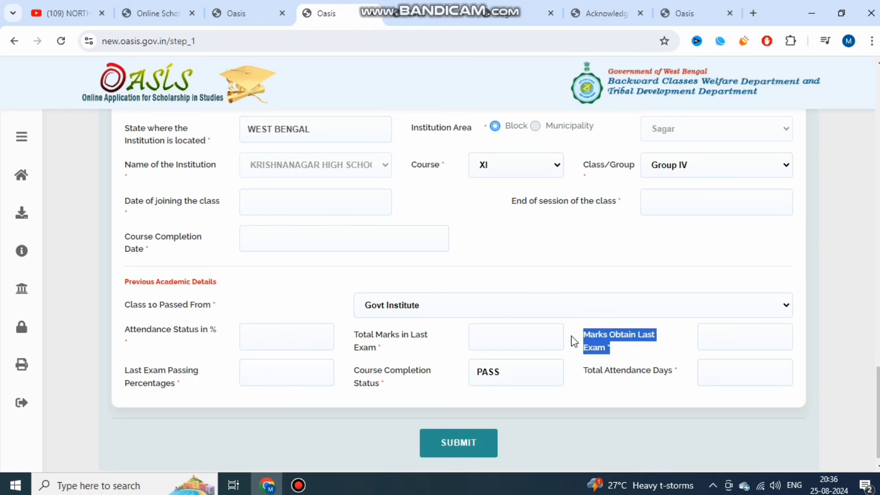
left_click(612, 347)
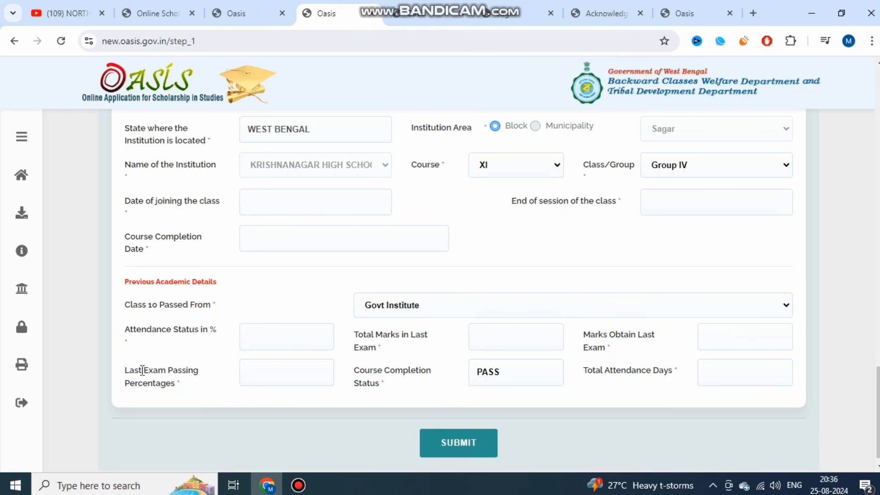
left_click_drag(123, 368, 184, 394)
left_click(182, 389)
left_click_drag(583, 370, 686, 379)
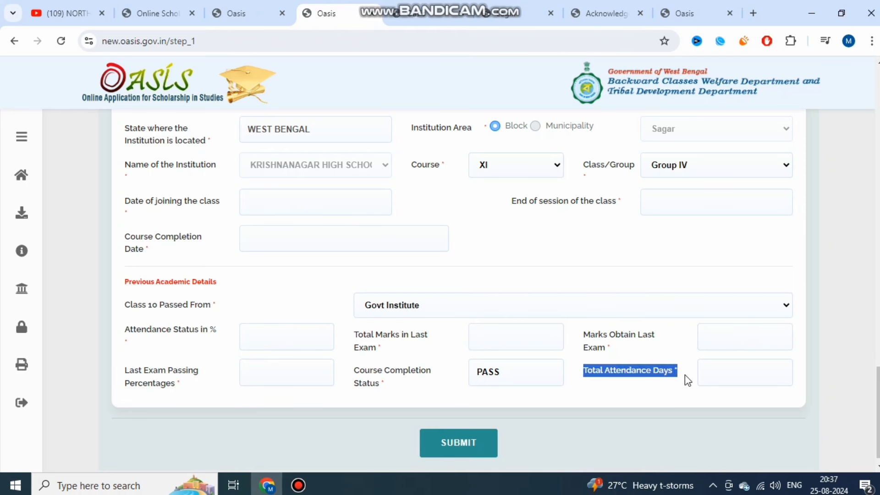
left_click(687, 380)
left_click_drag(158, 331, 214, 331)
left_click(214, 331)
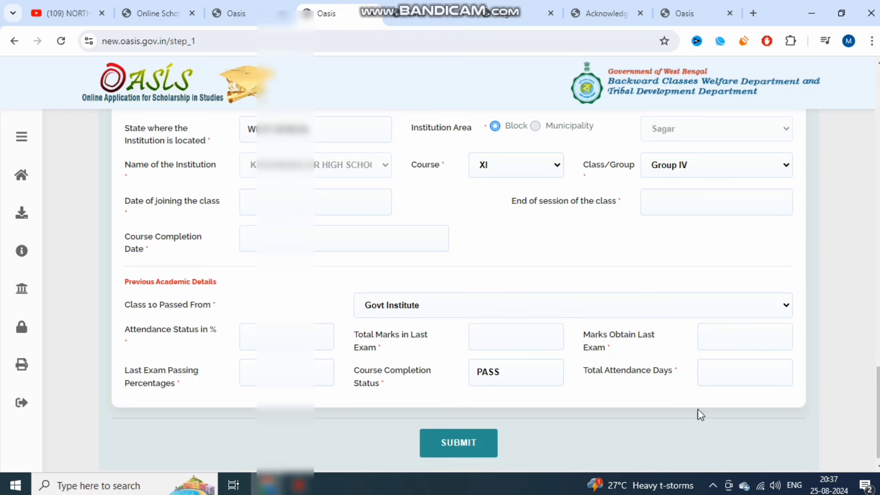
double_click(647, 369)
left_click(659, 382)
left_click(299, 485)
left_click(460, 127)
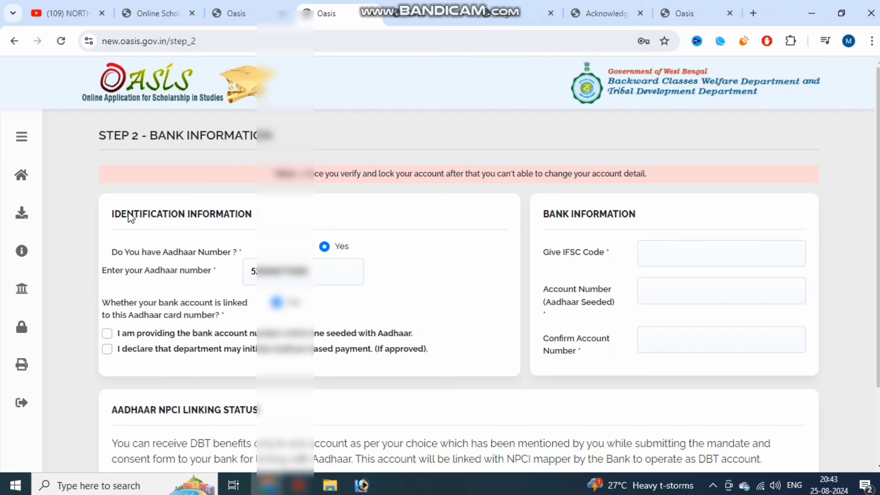
Accept both declarations in the identification information: the Aadhaar-seeded bank account and the Aadhaar-based payment.
left_click_drag(130, 213, 188, 219)
left_click(189, 219)
left_click(108, 334)
left_click(108, 351)
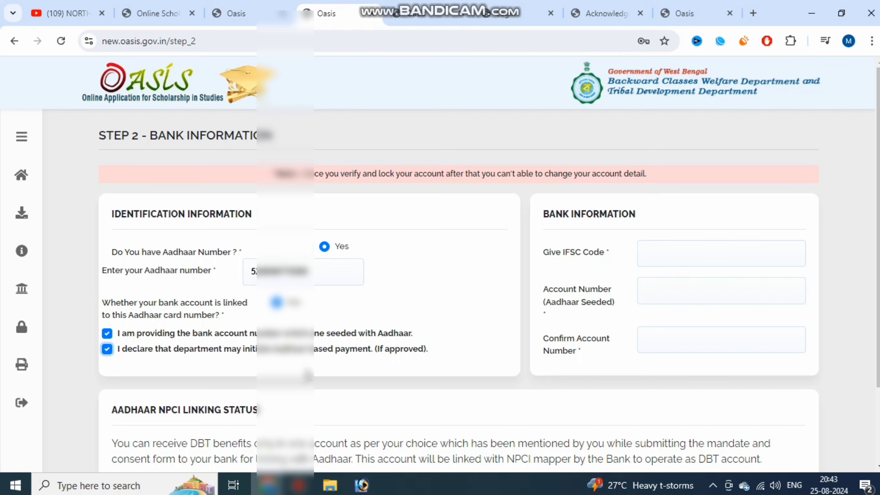
Review the IFSC code, account number and confirm account number fields and the Aadhaar NPCI linking status.
left_click_drag(545, 252, 611, 256)
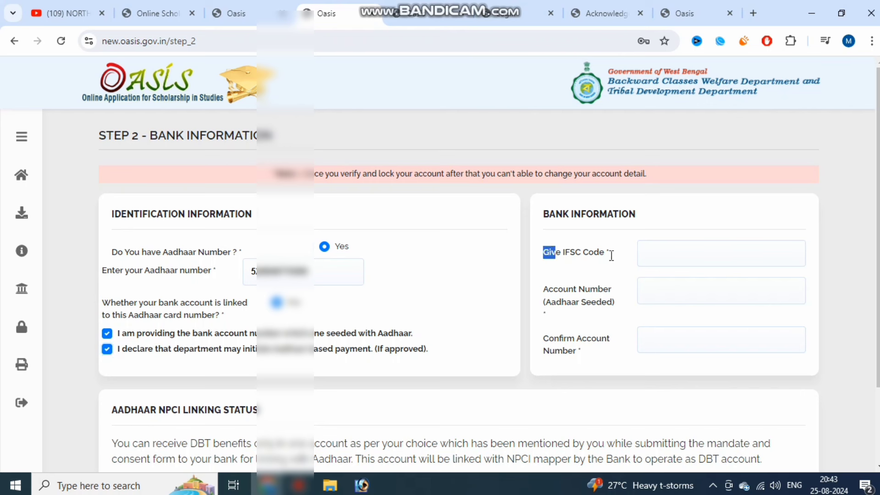
left_click(615, 255)
left_click_drag(548, 290, 611, 300)
left_click(611, 300)
left_click_drag(585, 361, 544, 337)
left_click(544, 337)
scroll(446, 313, "down", 2)
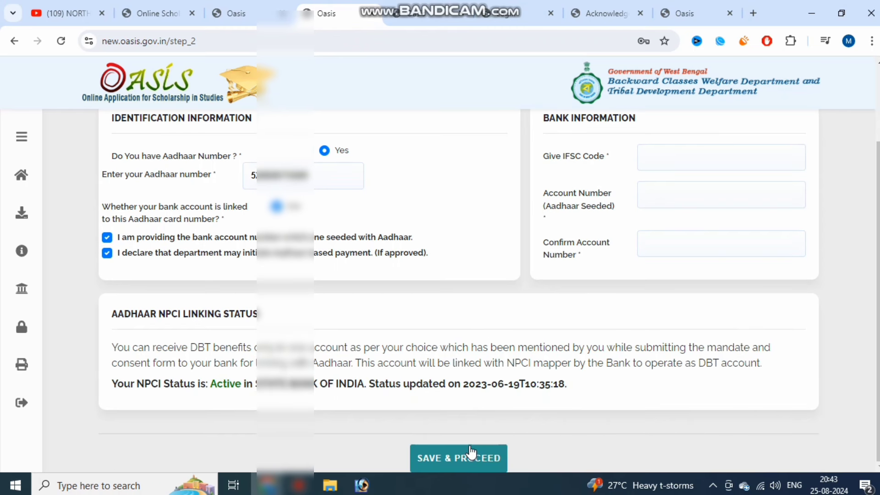
left_click(298, 485)
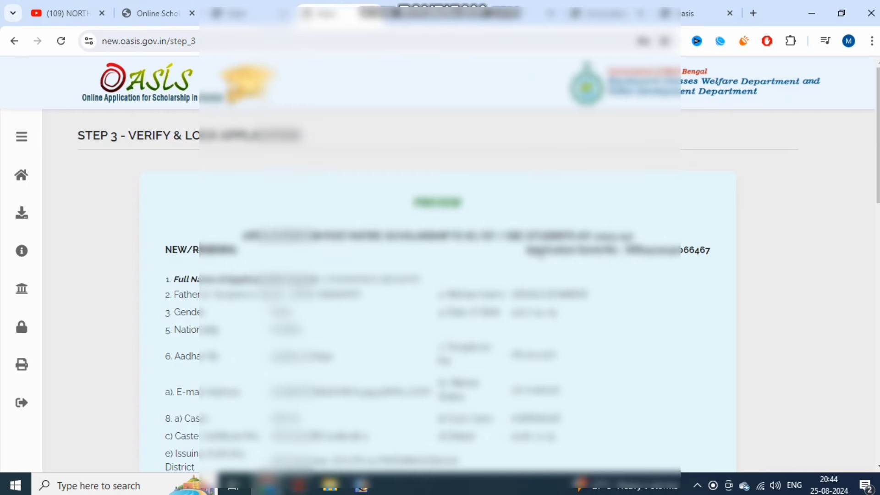
Check the whole Step 3 application preview, from the applicant's details through the previous academic details.
scroll(542, 274, "down", 5)
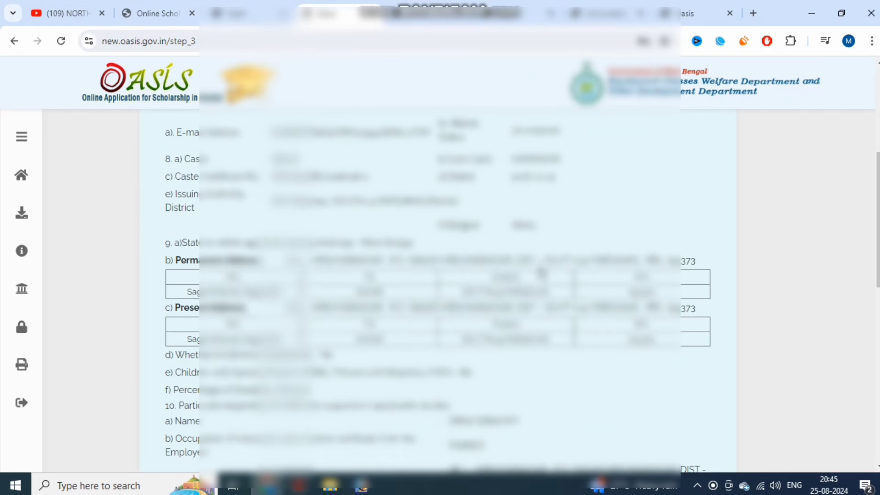
scroll(542, 273, "down", 3)
scroll(542, 275, "down", 10)
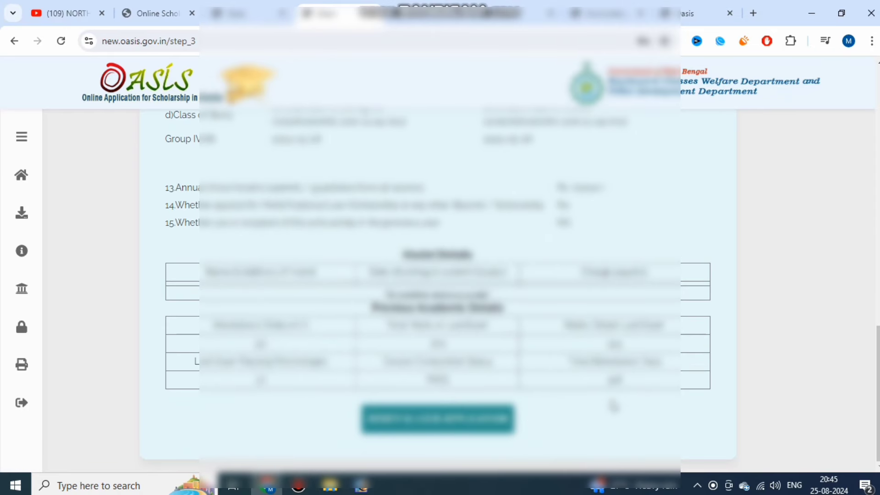
scroll(606, 403, "up", 20)
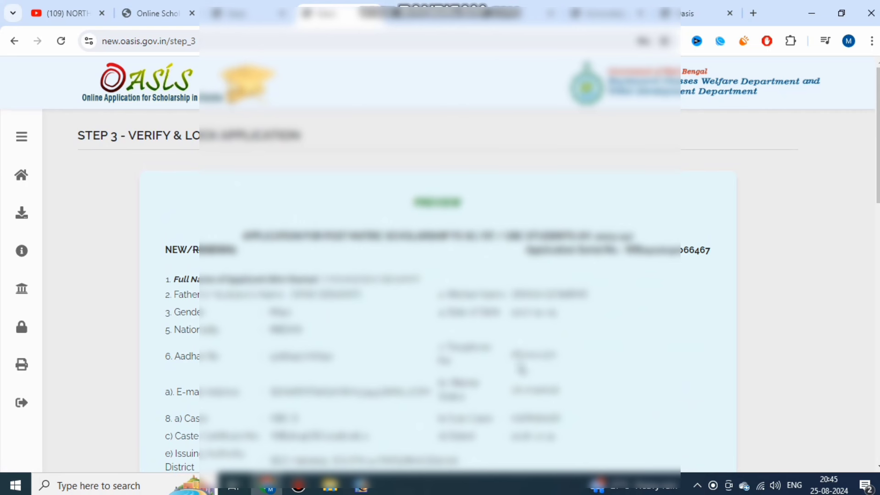
Verify and lock the application, confirming the request to proceed to OTP validation.
key("alt+Tab")
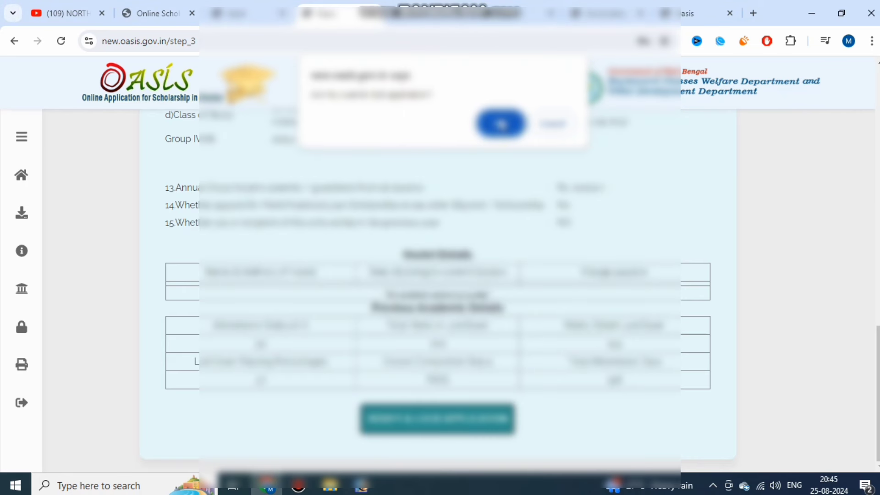
left_click(501, 123)
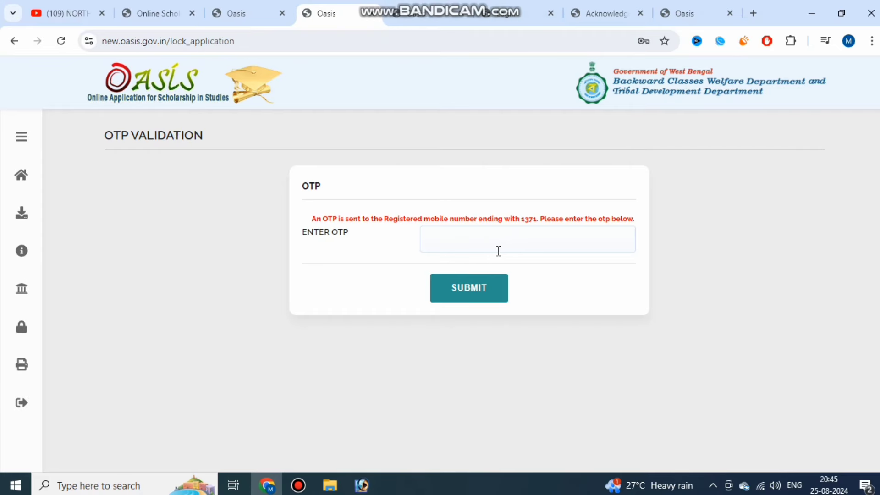
left_click(479, 252)
left_click(440, 368)
left_click(298, 486)
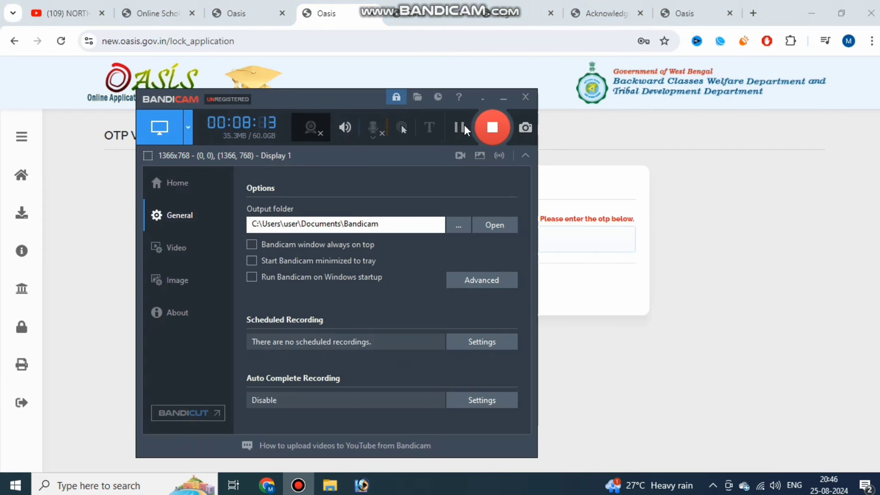
left_click(460, 127)
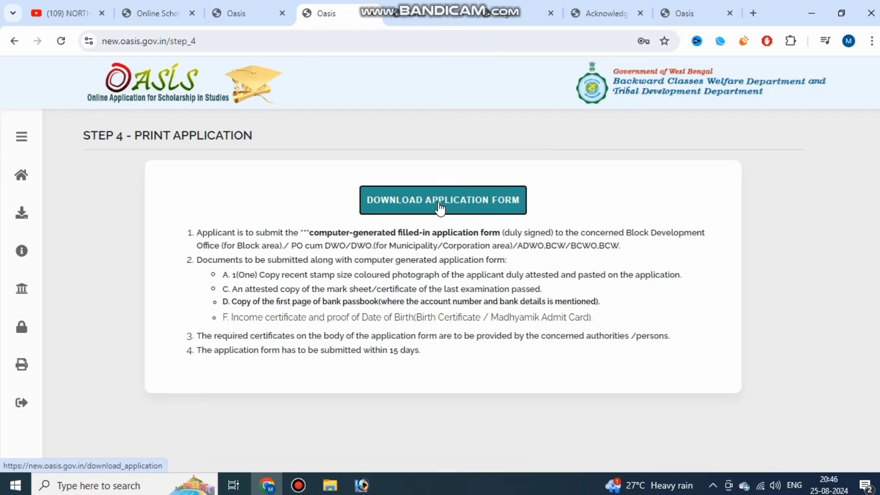
Open the computer-generated application form from Step 4 and skim through all its pages.
left_click(440, 204)
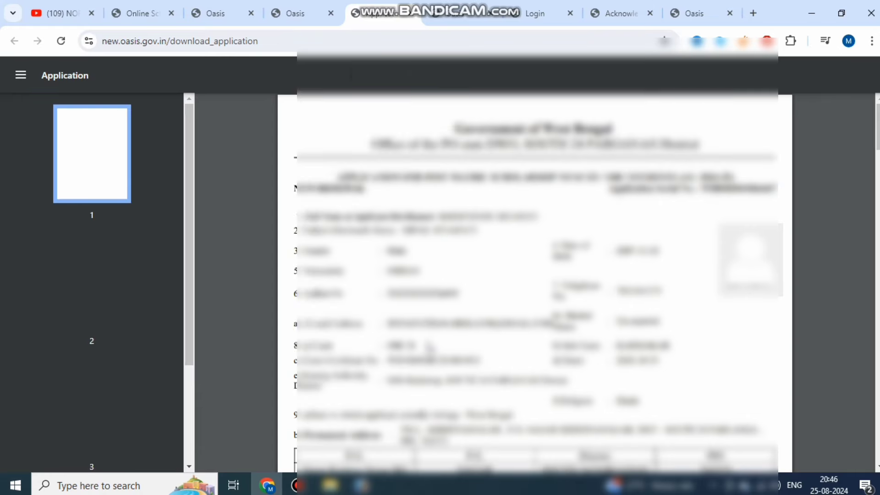
scroll(375, 451, "down", 5)
scroll(427, 352, "down", 20)
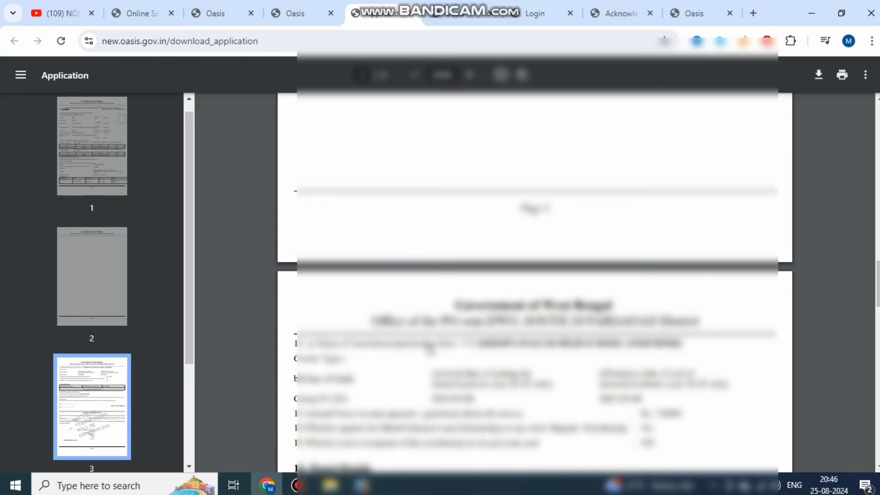
scroll(427, 352, "down", 8)
scroll(426, 350, "up", 20)
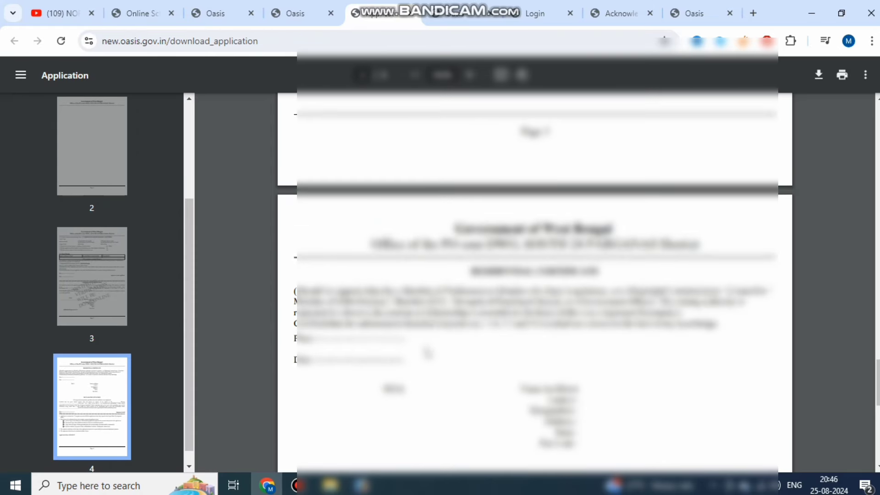
scroll(425, 347, "up", 15)
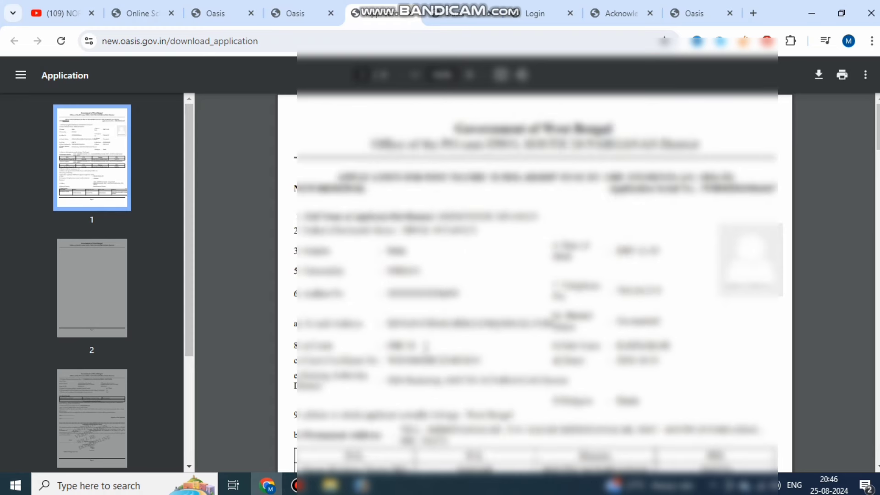
Examine the form's applicant signature, Certificate of Institution and Residential Certificate sections, including who may sign the residential certificate.
scroll(425, 347, "down", 10)
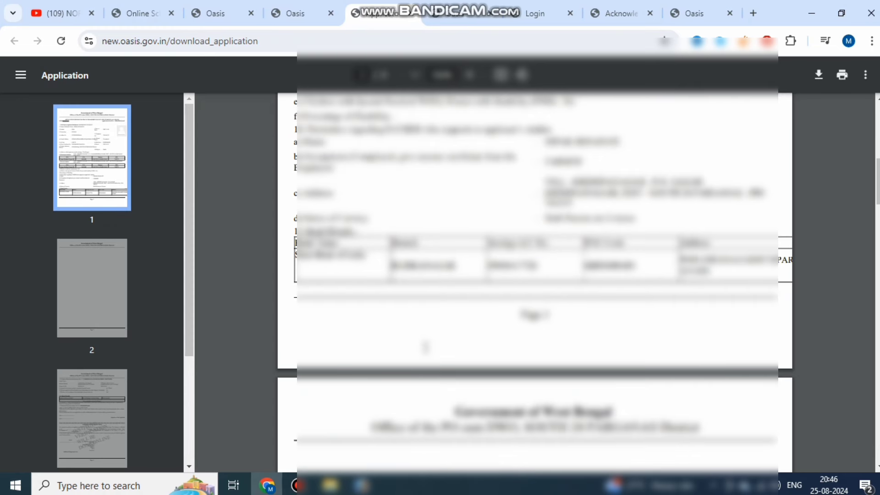
scroll(425, 347, "down", 12)
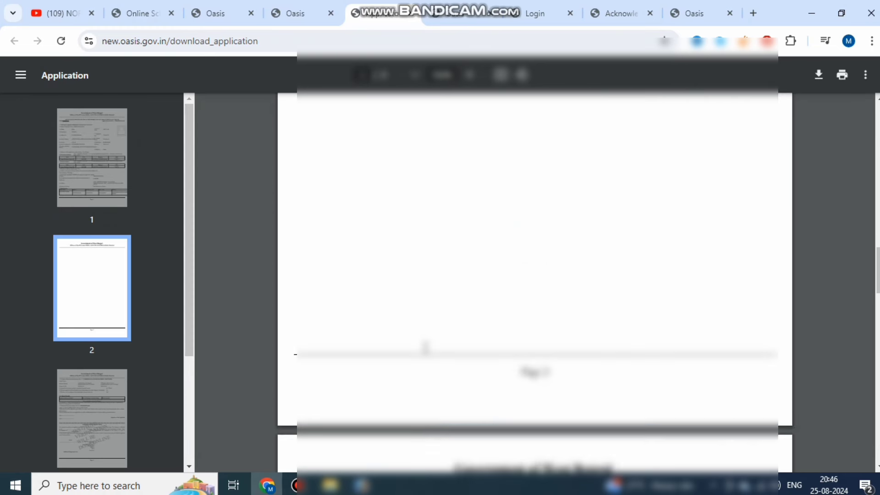
scroll(425, 347, "down", 3)
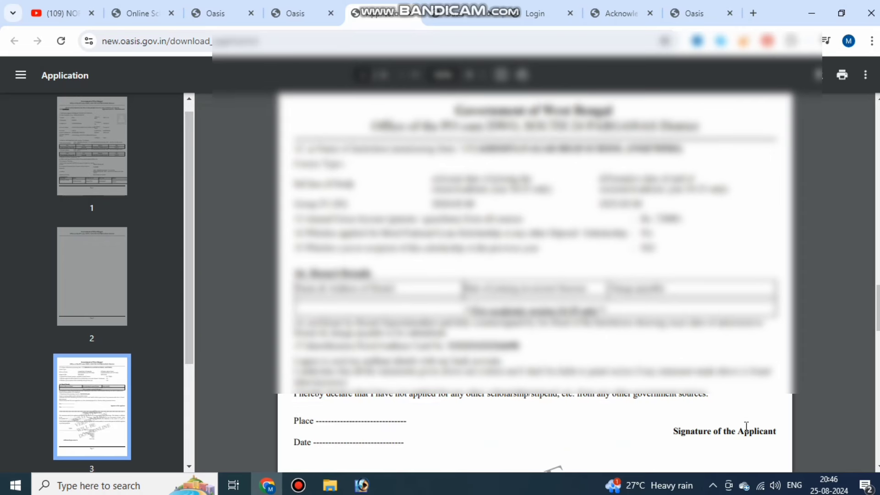
scroll(598, 404, "down", 1)
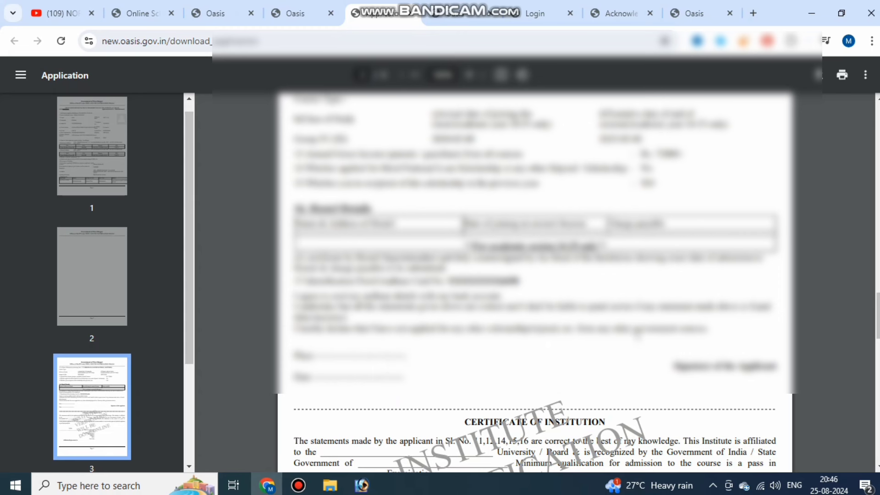
scroll(689, 330, "down", 1)
scroll(689, 331, "down", 9)
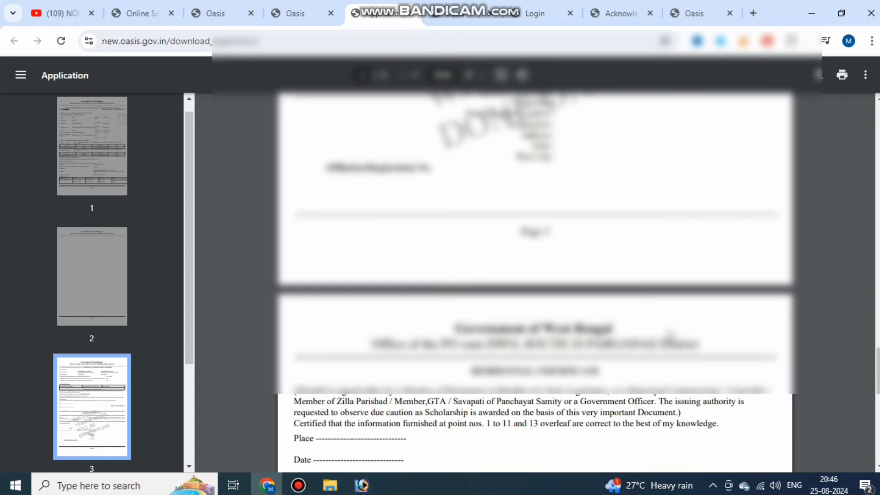
scroll(670, 336, "down", 1)
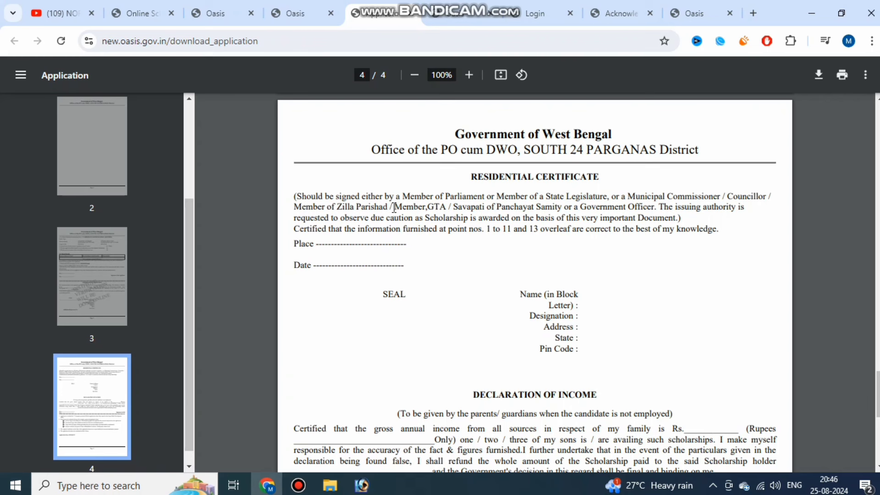
left_click_drag(510, 206, 552, 206)
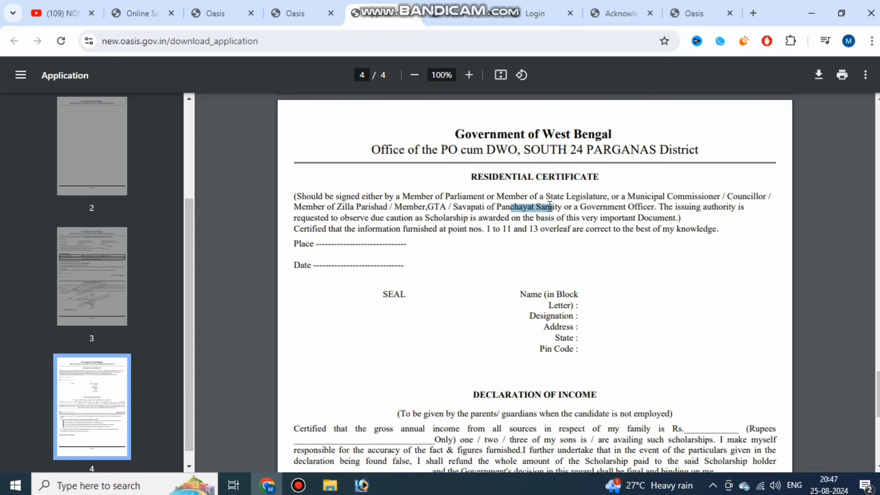
left_click(550, 207)
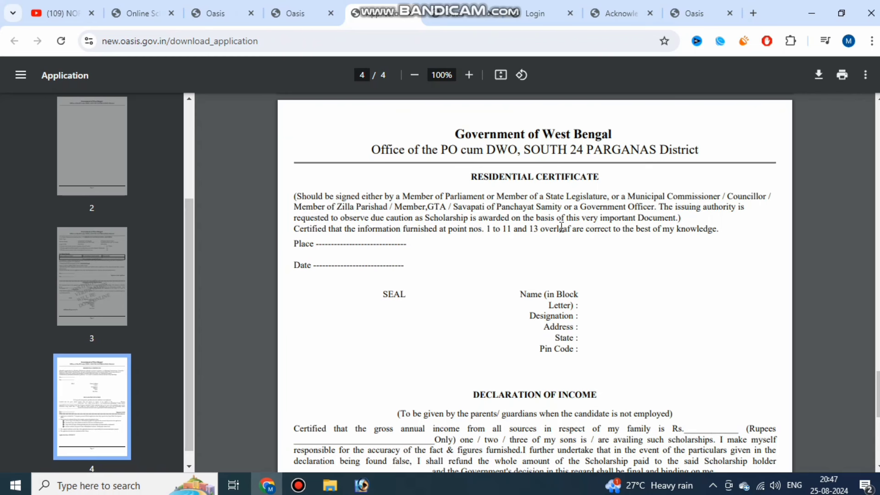
Examine the form's Declaration of Income and the instructions on where, when and with which documents to submit it.
scroll(624, 311, "down", 4)
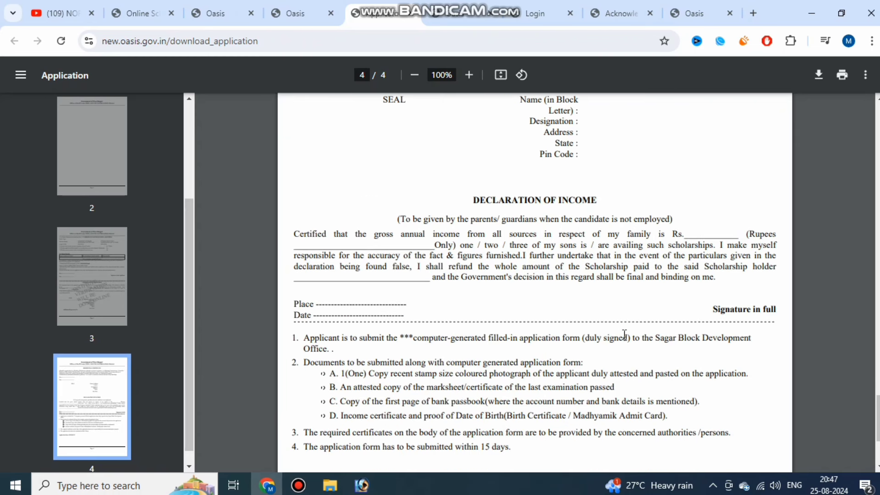
scroll(624, 335, "down", 2)
scroll(619, 338, "up", 3)
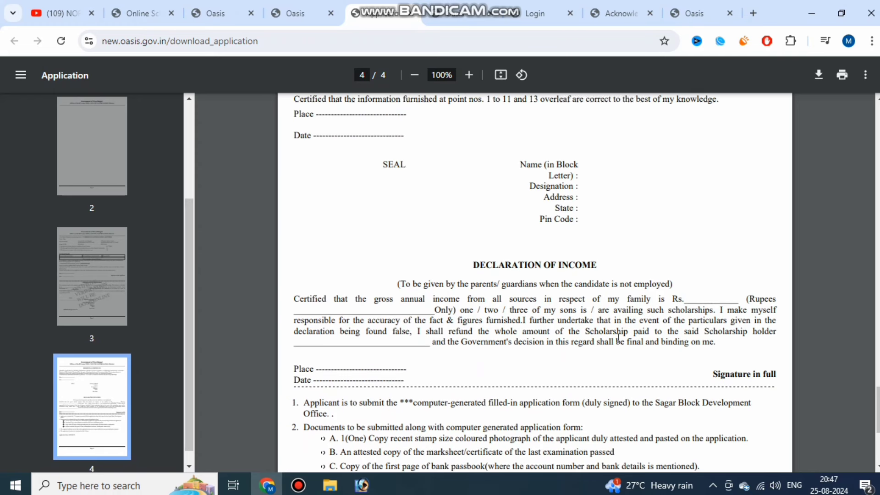
scroll(680, 354, "up", 1)
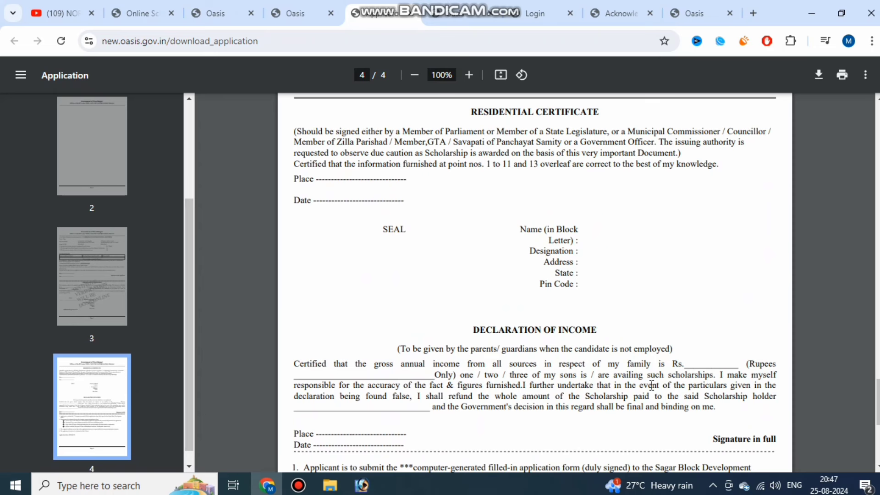
Look back through the earlier pages of the application form, from the Residential Certificate to the applicant's details.
scroll(651, 385, "up", 15)
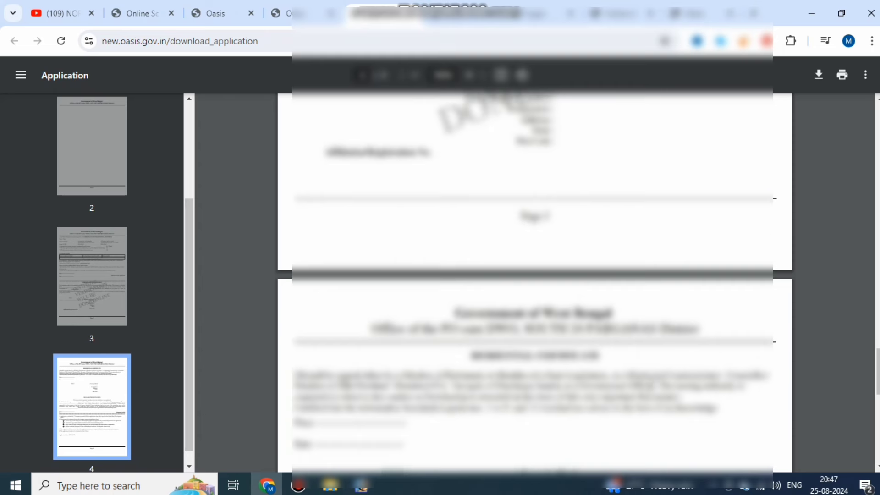
scroll(650, 392, "up", 10)
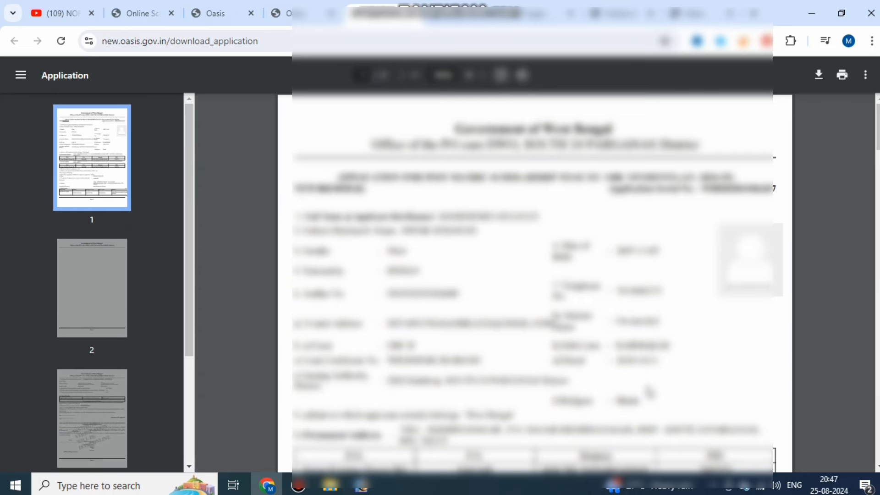
left_click(298, 485)
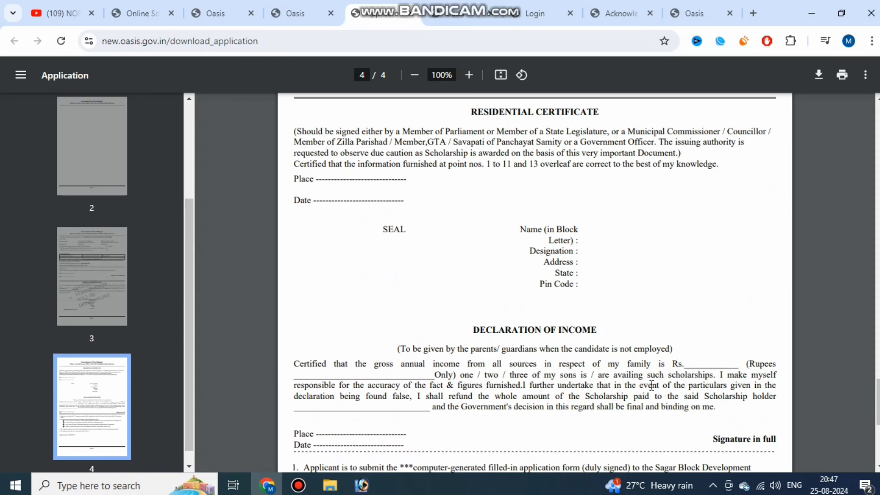
scroll(651, 386, "up", 15)
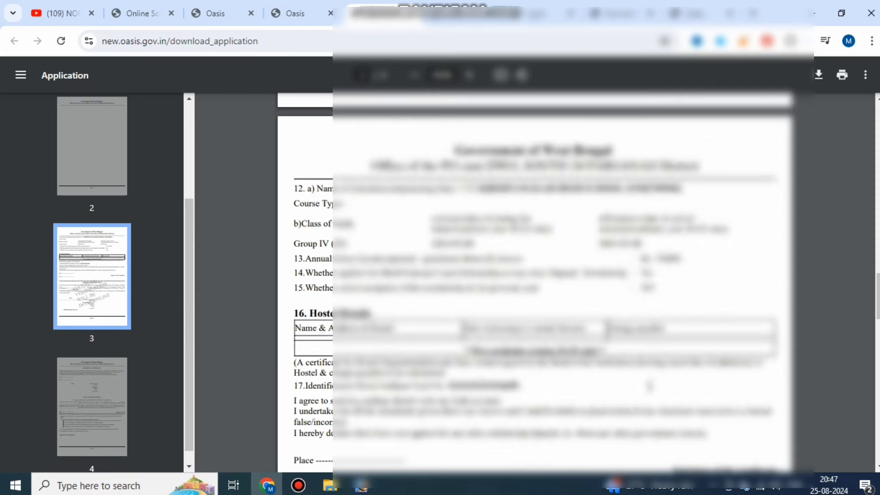